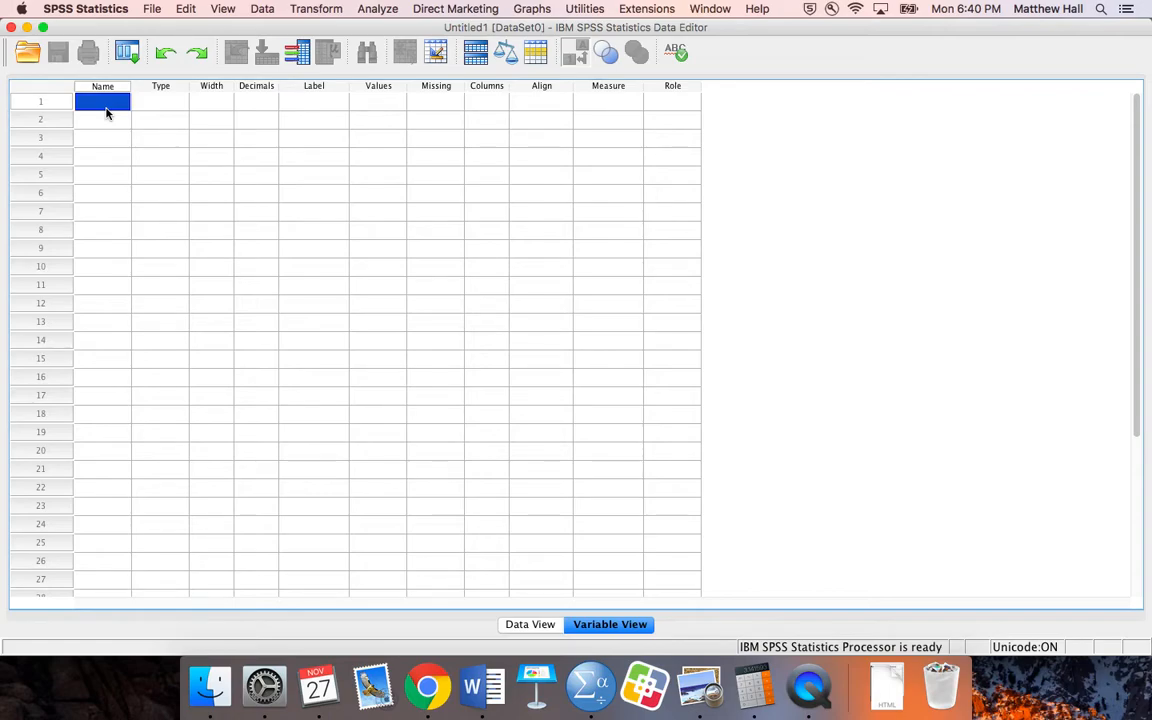
Define three variables named Sex, Age and Happiness
type("Sex")
key("Return")
type("Age")
key("Return")
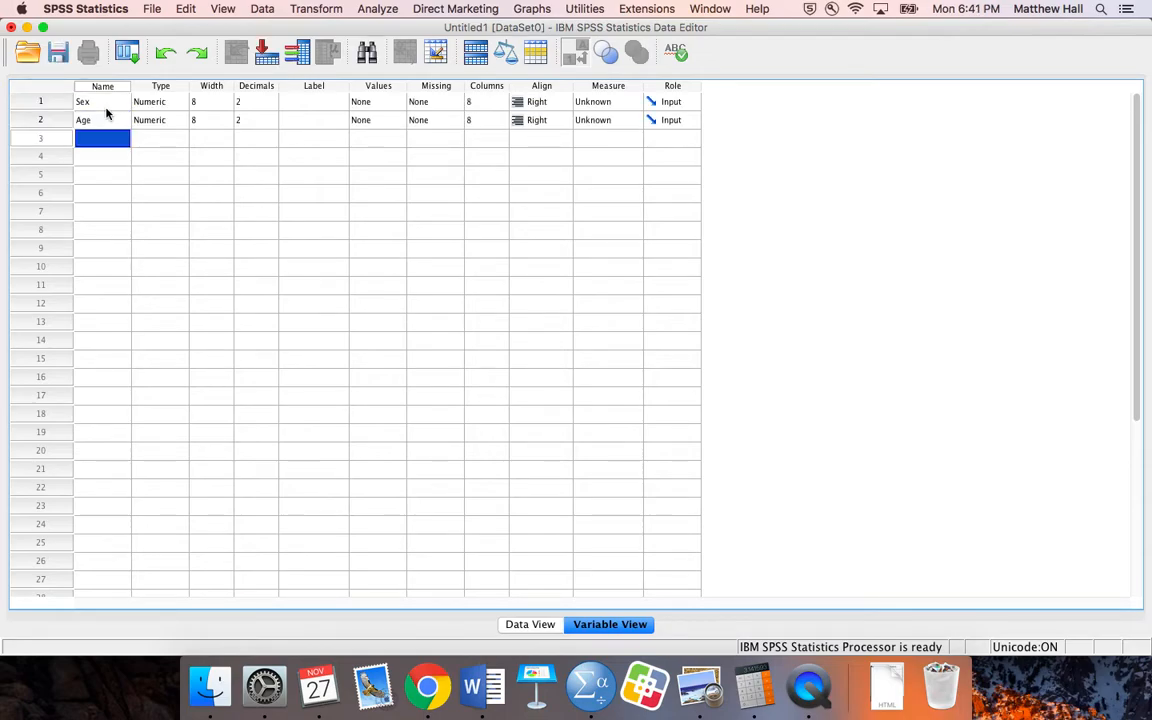
type("Happiness")
key("Return")
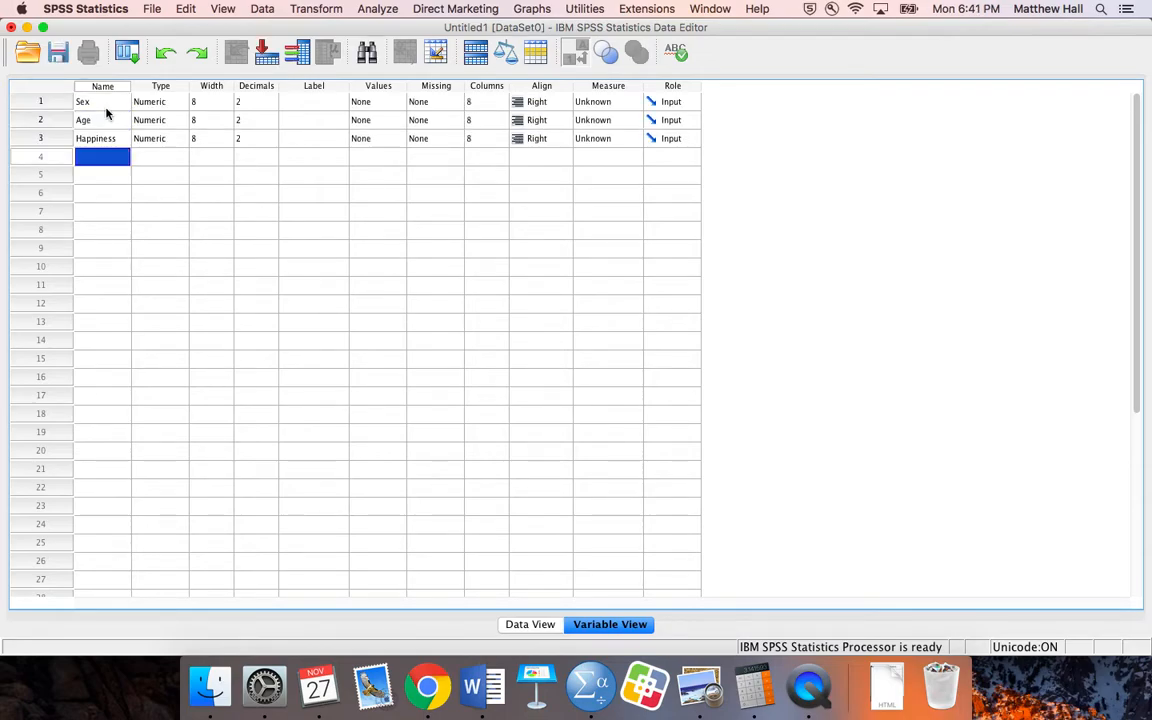
Set the measurement level of Sex and Age to Nominal and of Happiness to Scale
left_click(584, 102)
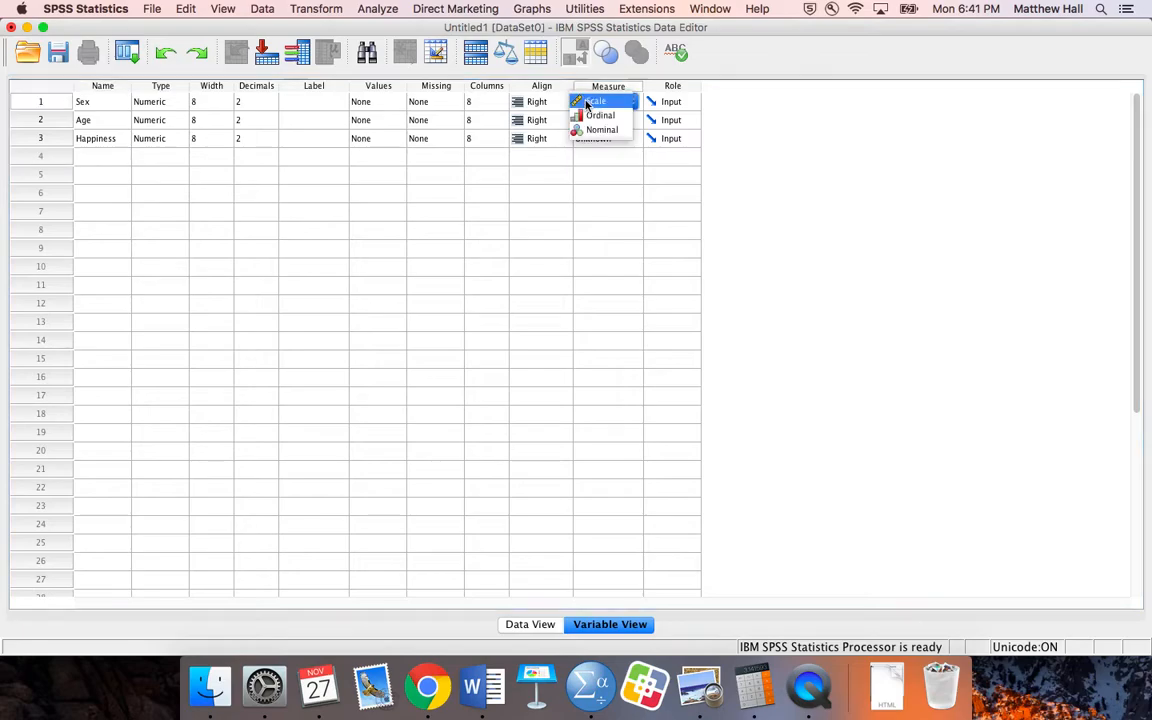
left_click(584, 131)
left_click(587, 120)
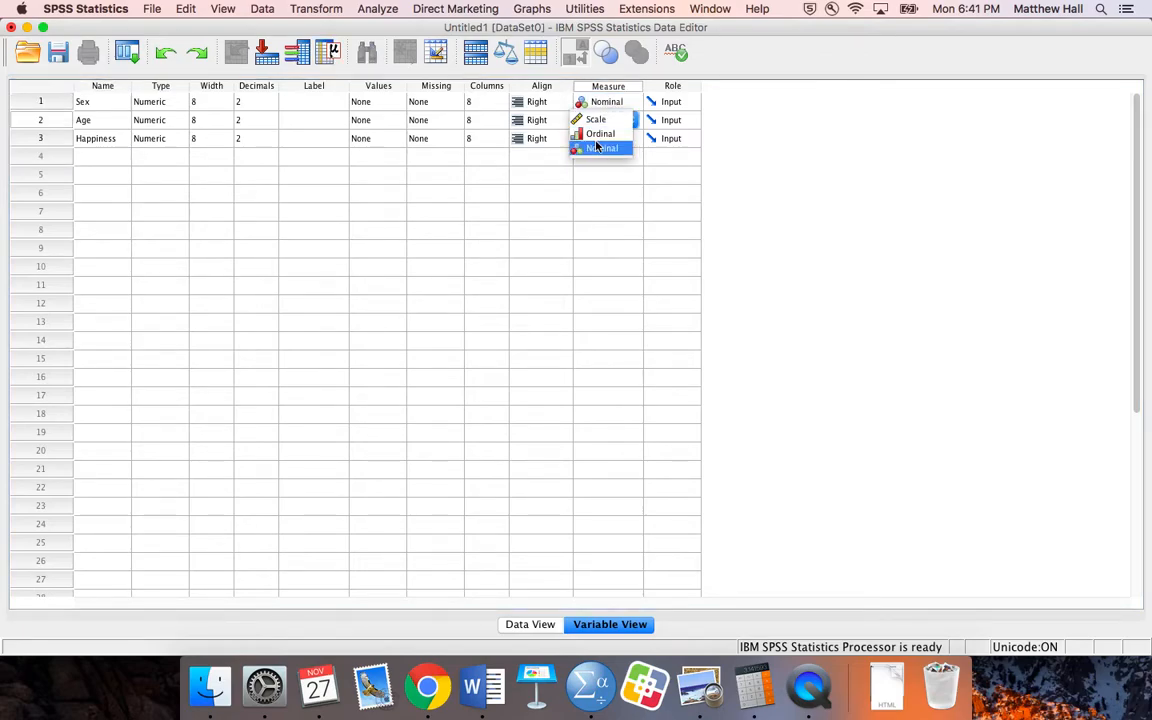
left_click(598, 147)
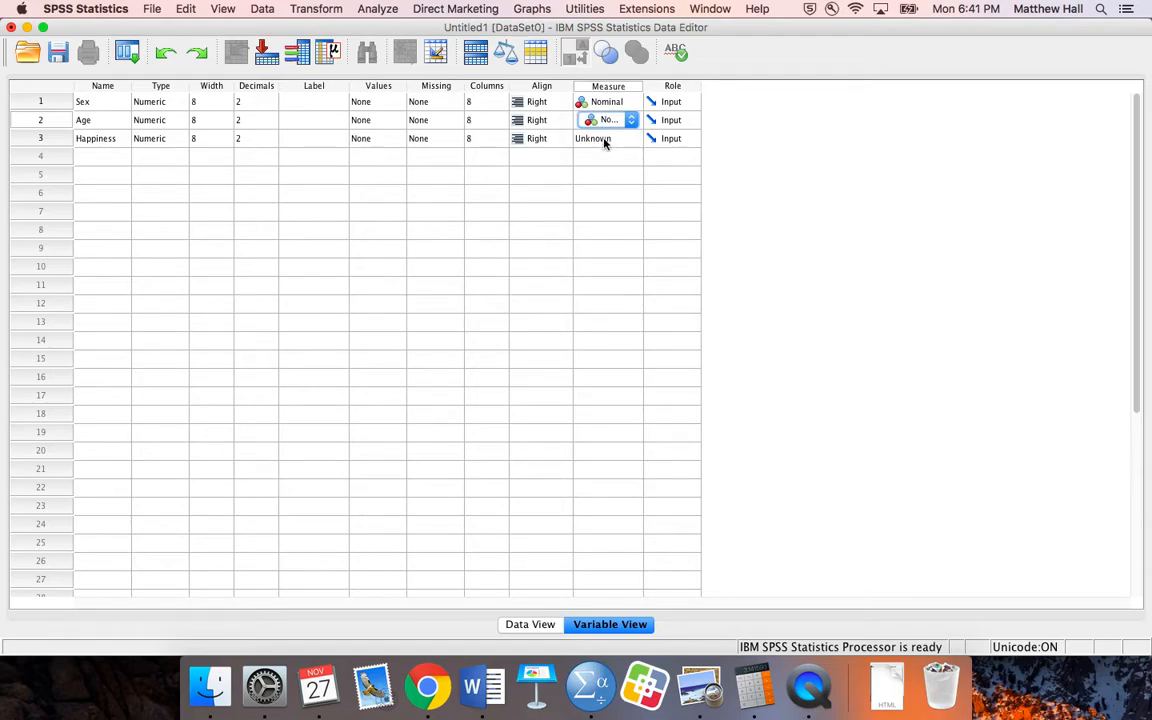
left_click(604, 141)
left_click(603, 147)
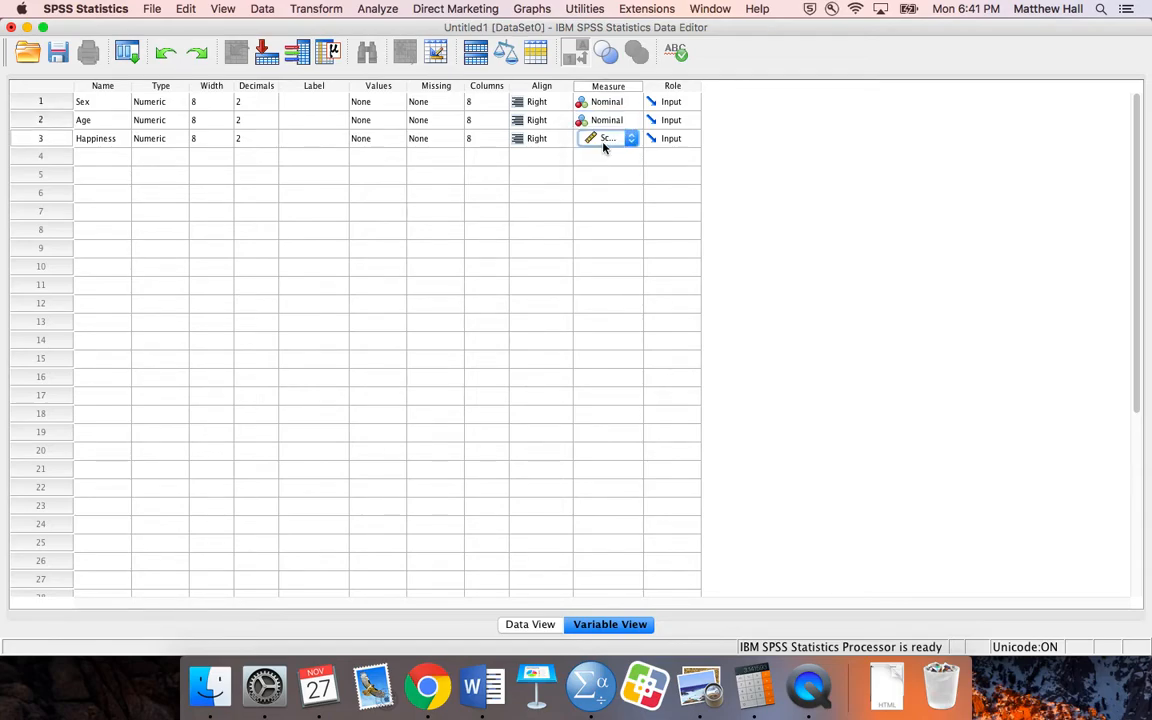
left_click(531, 623)
left_click(96, 135)
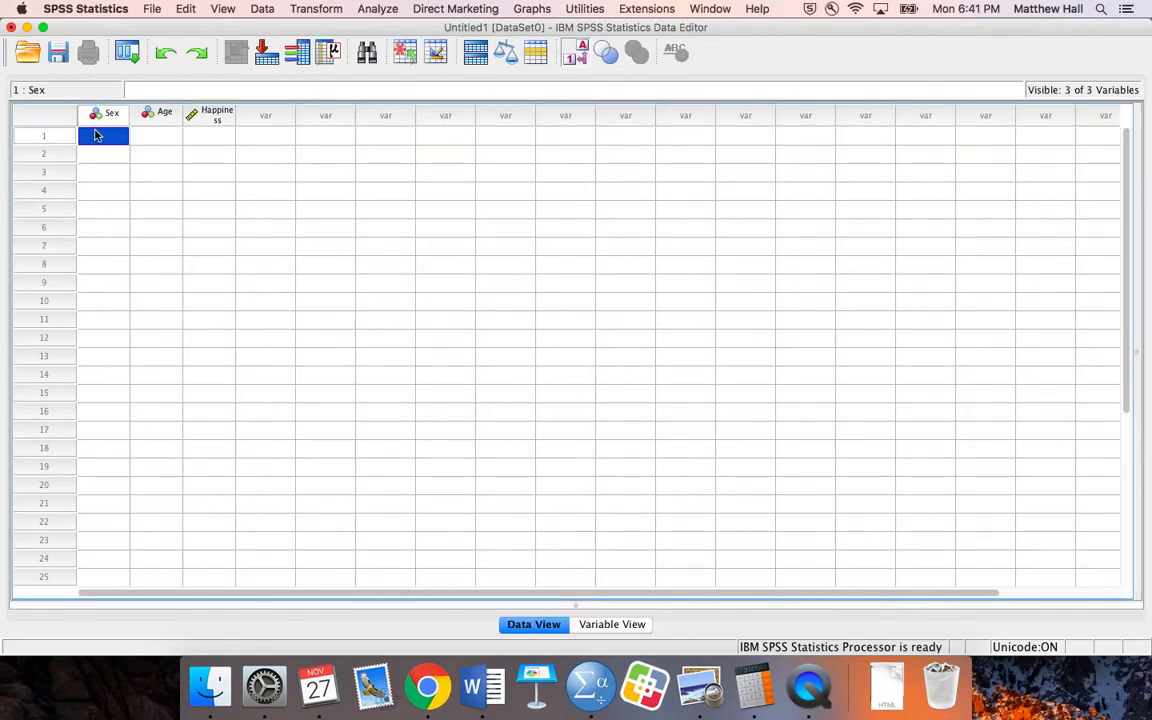
type("1")
key("Return")
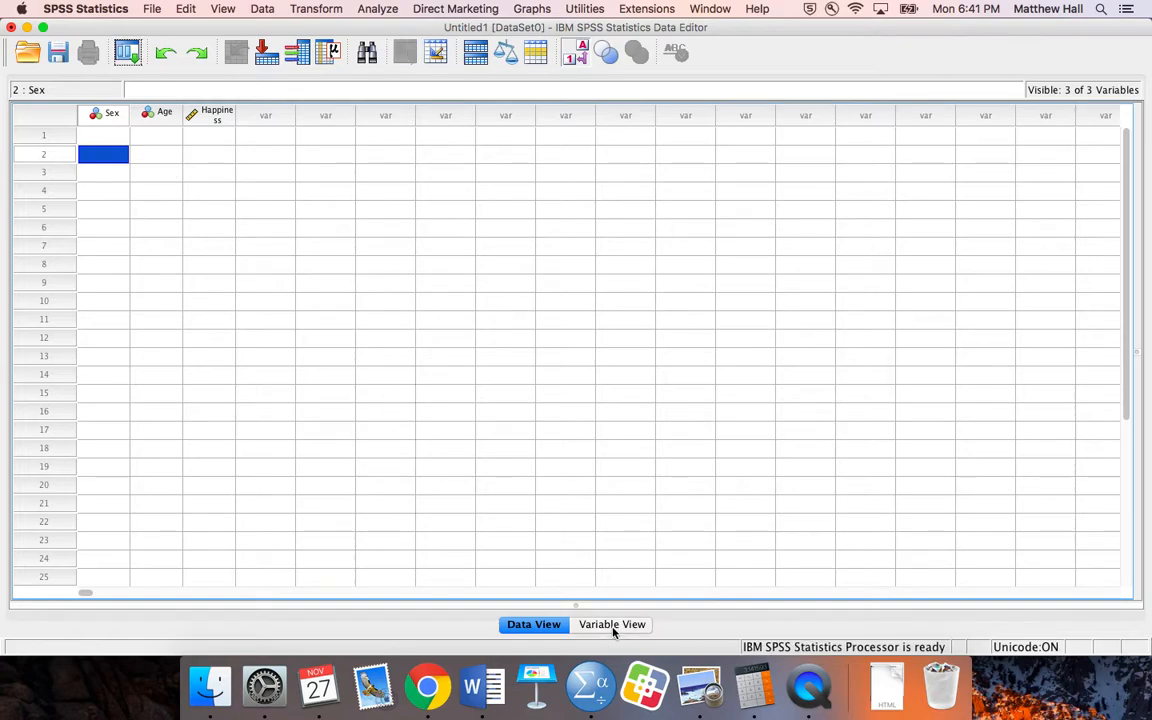
Assign value labels to the Sex variable: 1 = Male and 2 = Female
left_click(612, 624)
left_click(392, 103)
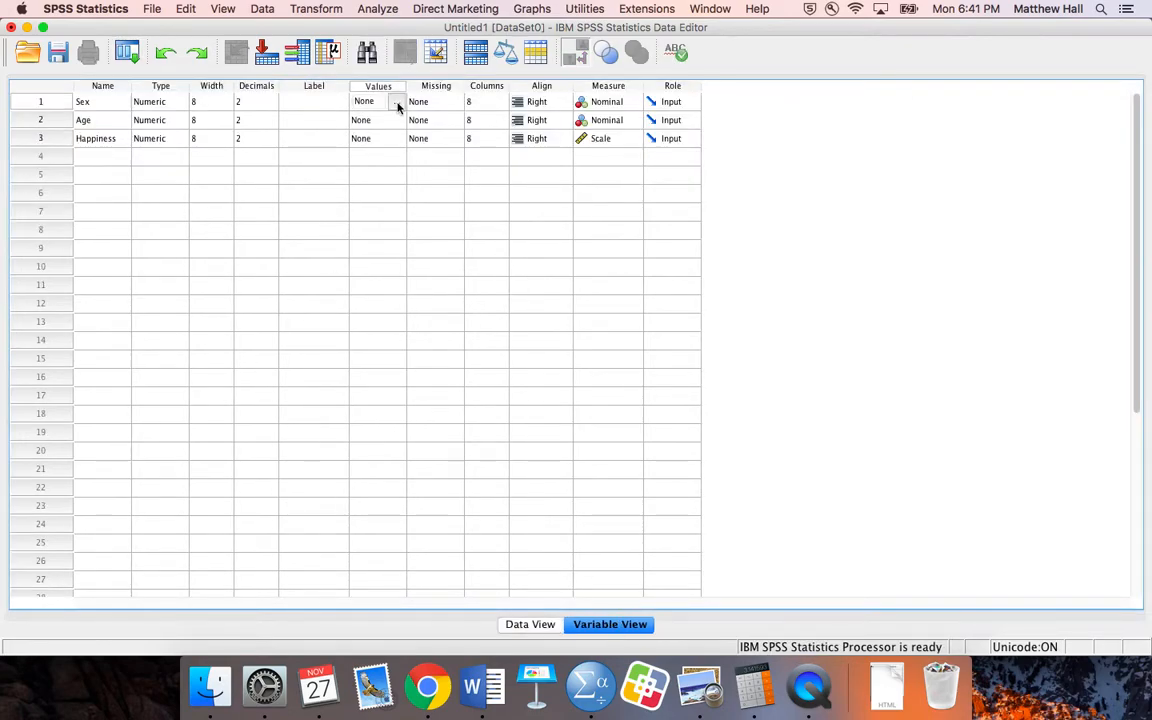
left_click(397, 104)
type("1")
key("Tab")
type("Male")
left_click(446, 334)
type("2")
key("Tab")
type("Female")
left_click(446, 335)
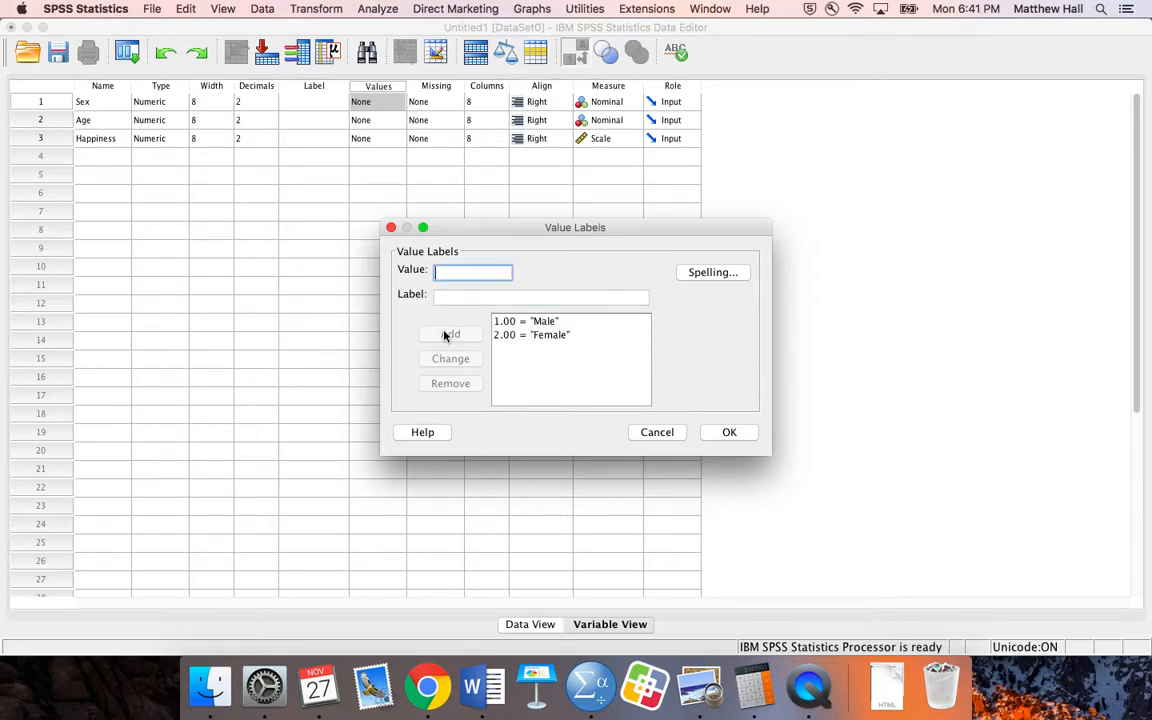
left_click(731, 432)
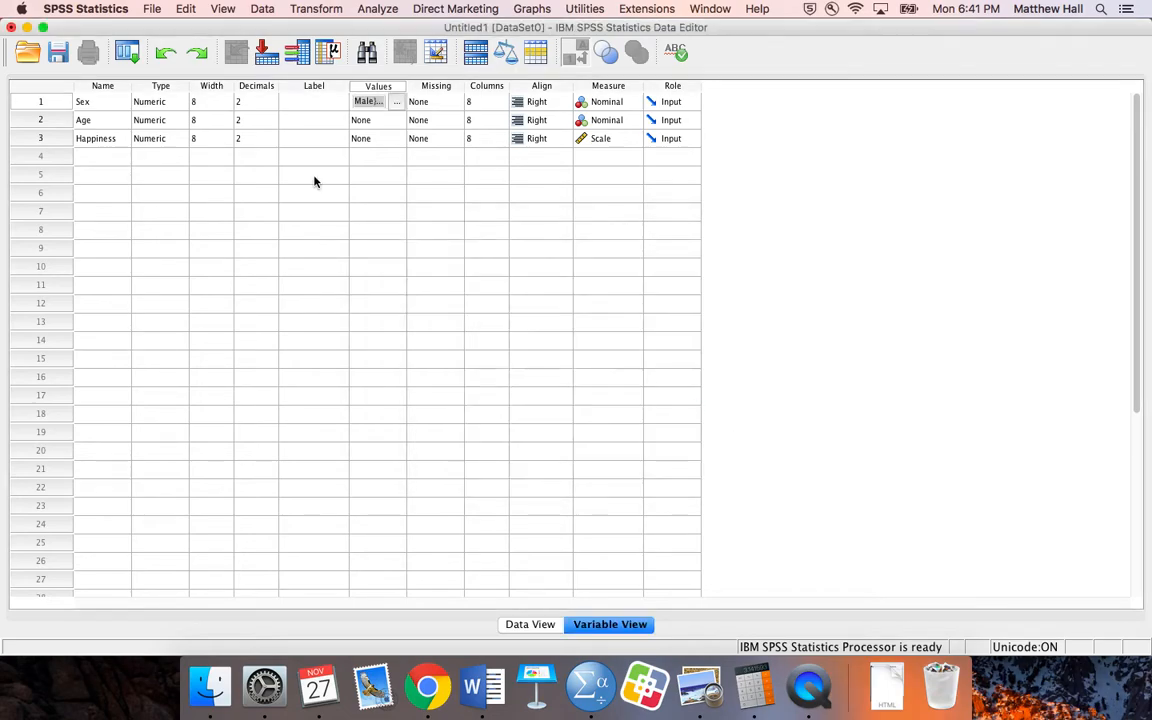
Assign value labels to the Age variable: 1 = Young, 2 = Middle-aged and 3 = Older
left_click(382, 120)
left_click(397, 120)
type("1")
key("Tab")
type("Young")
left_click(449, 333)
type("2")
key("Tab")
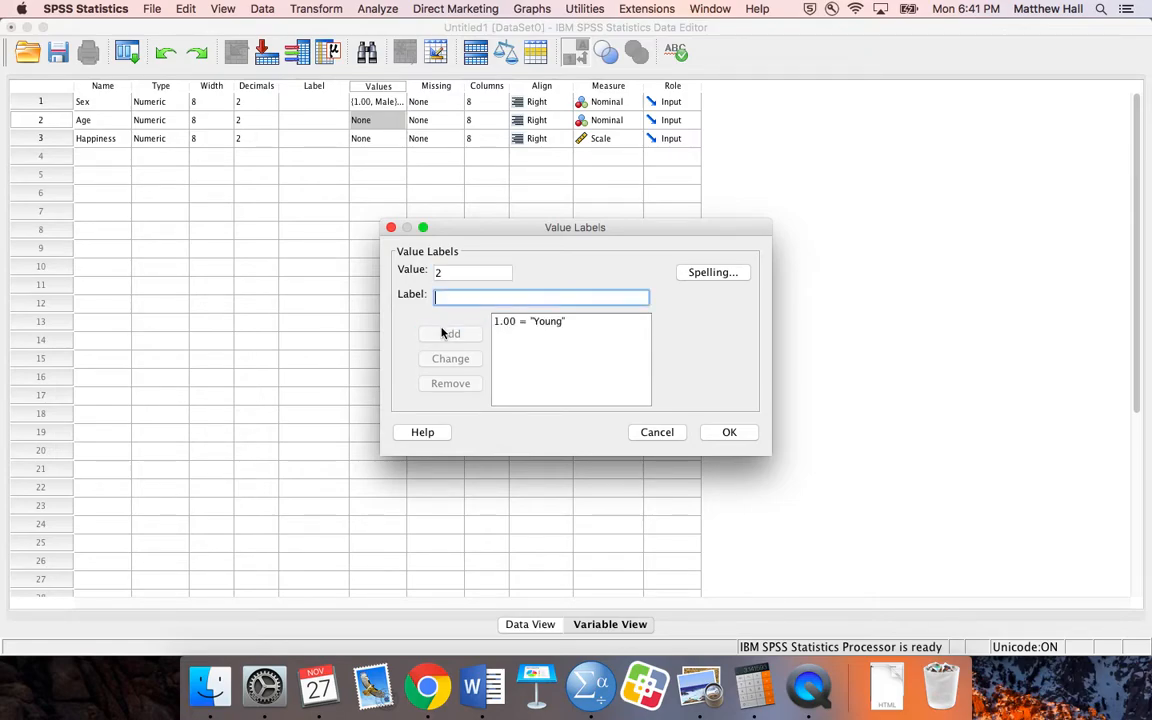
type("Middle-aged")
left_click(443, 333)
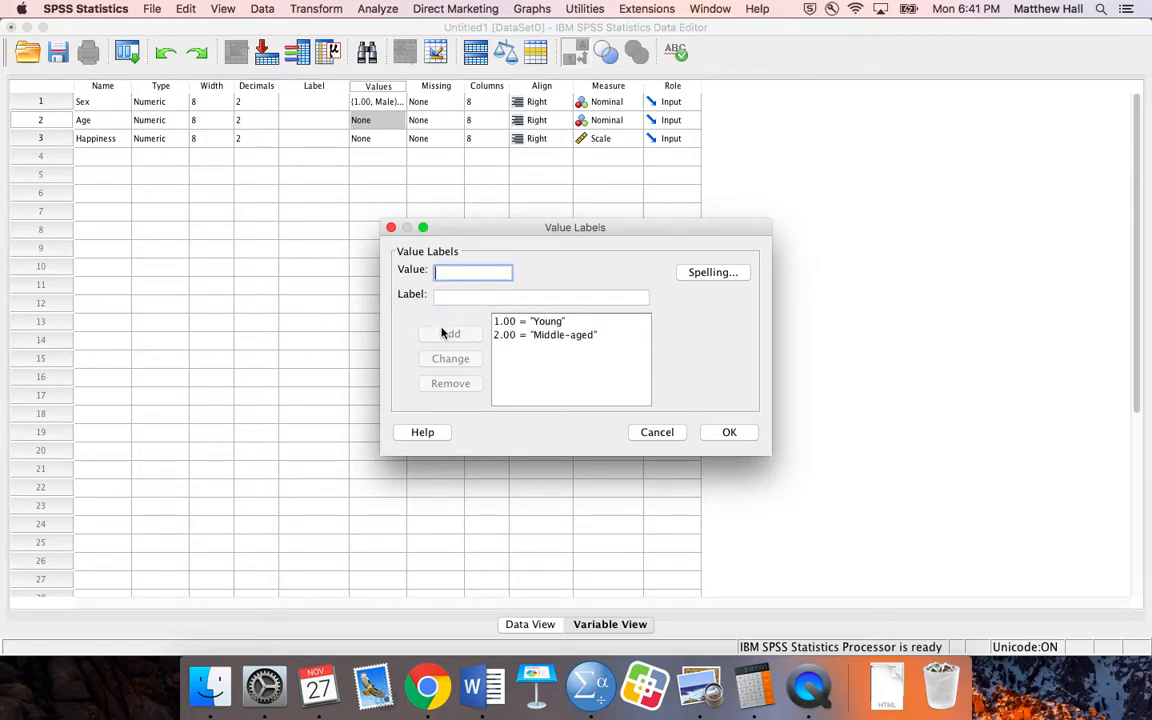
type("3")
key("Tab")
type("Older")
left_click(445, 333)
left_click(725, 434)
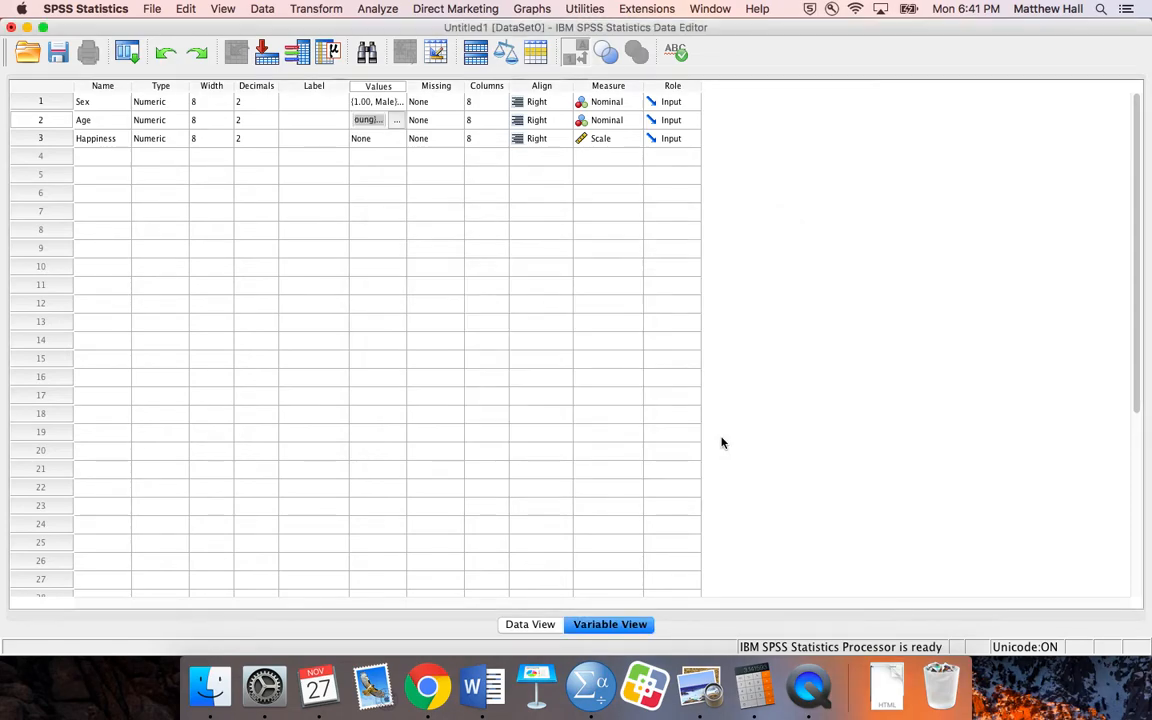
Enter the value 1 (Male) for Sex in the first case of the data sheet
left_click(512, 628)
left_click(115, 141)
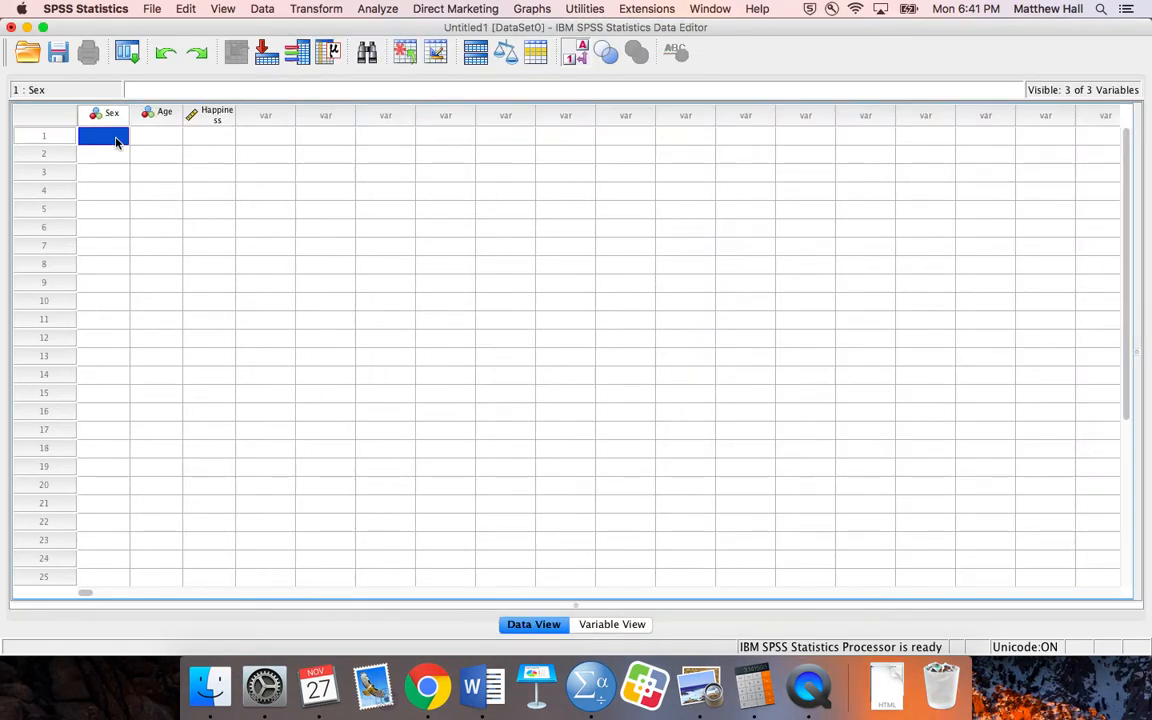
type("1")
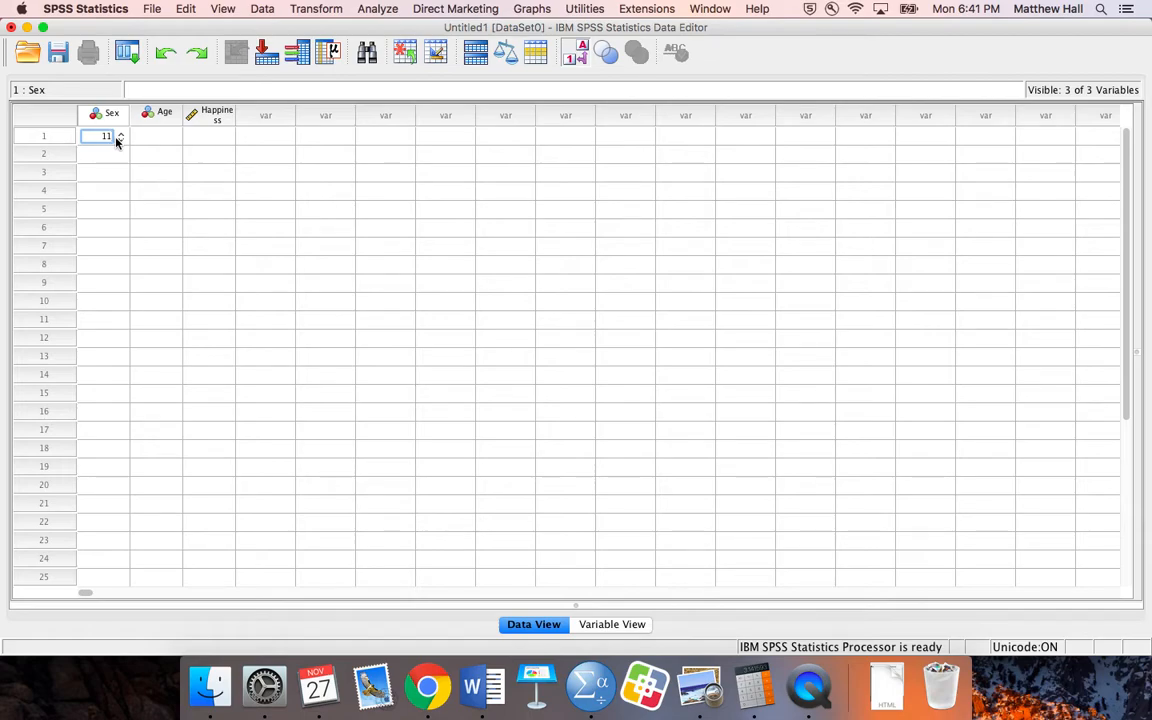
key("Return")
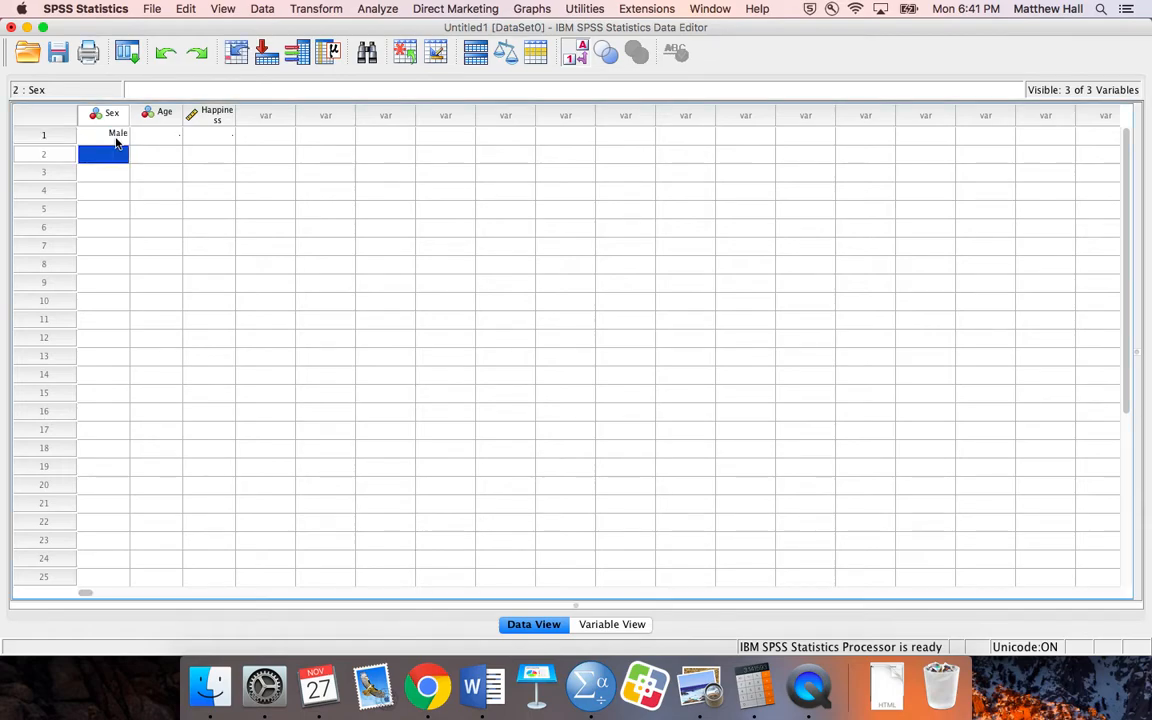
Fill Sex with the value 1 (Male) for cases 2 and 3
left_click(116, 140)
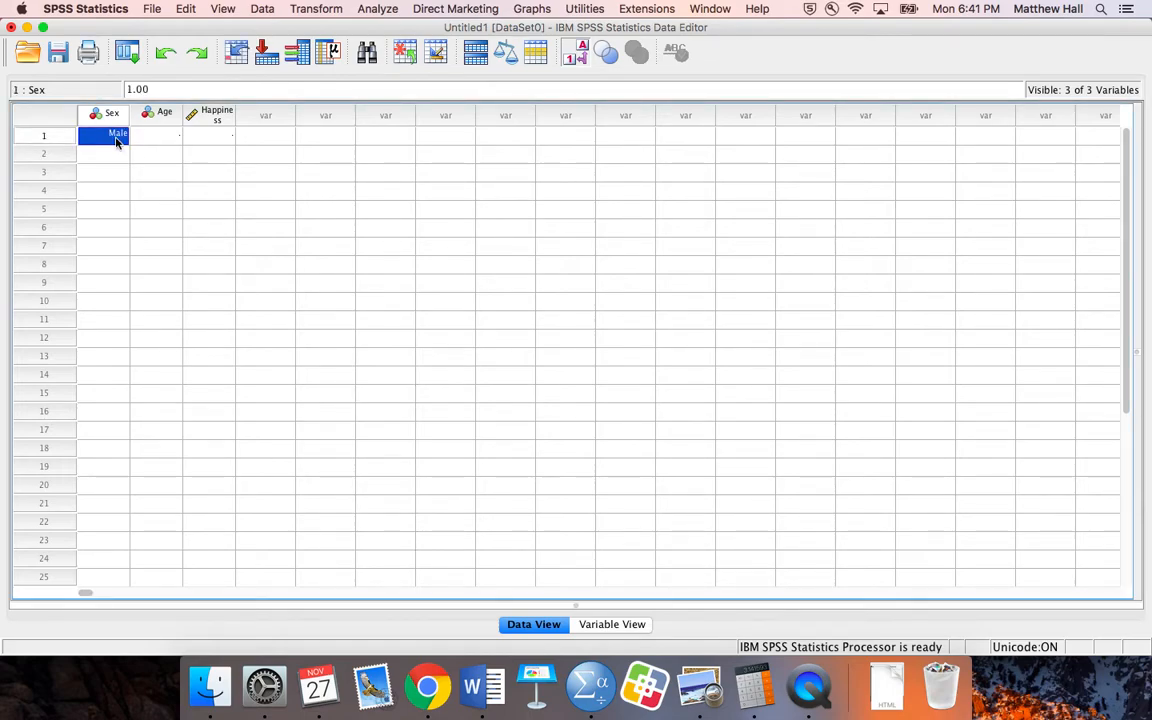
key("Down")
type(". .")
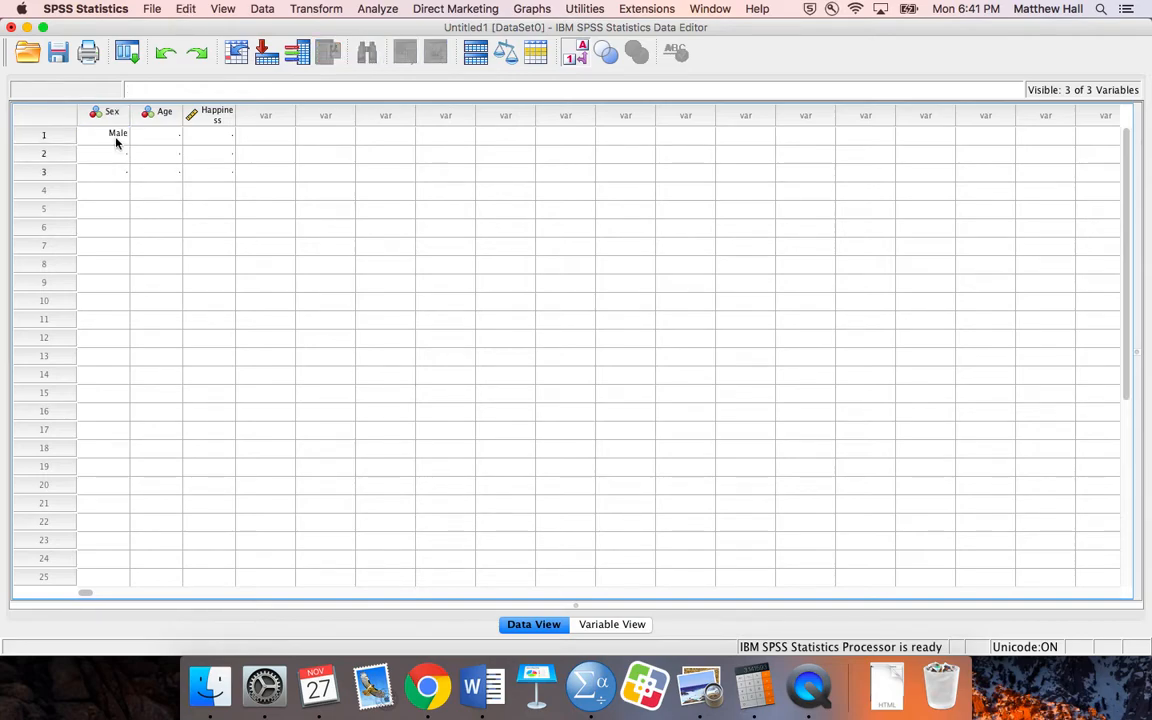
left_click(116, 141)
key("super+c")
key("Down")
key("super+v")
key("Down")
type("1")
key("Return")
Enter the value 2 (Female) for Sex in cases 4 to 6
type("2")
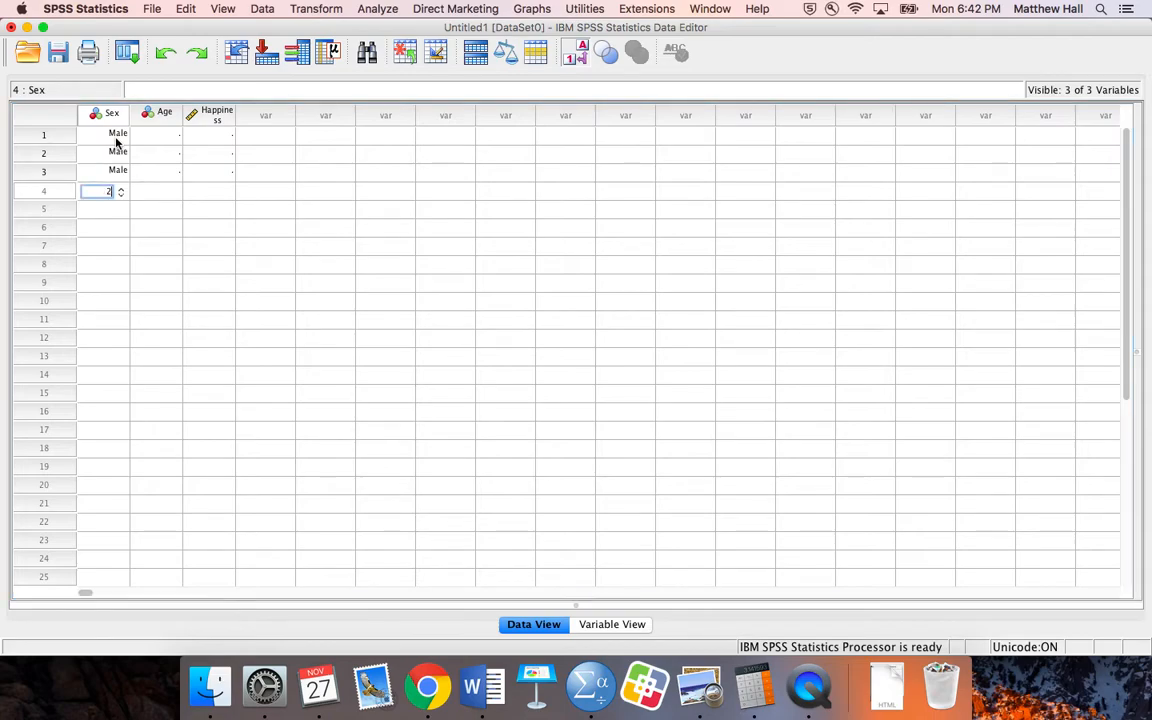
key("Return")
type("2")
key("Return")
type("2")
key("Return")
Enter the value 1 (Male) for Sex in cases 7 to 9
type("1")
key("Return")
type("1")
key("Return")
type("1")
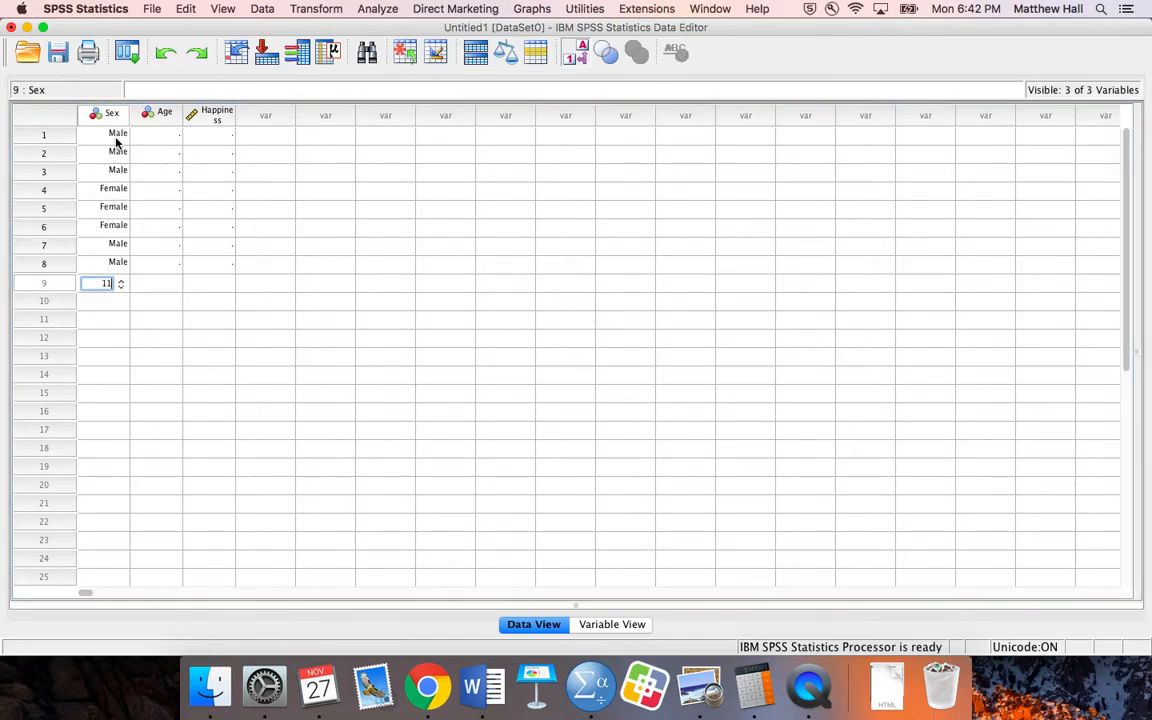
key("Return")
Enter the value 2 (Female) for Sex in cases 10 to 12
type("2")
key("Return")
type("2")
key("Return")
type("2")
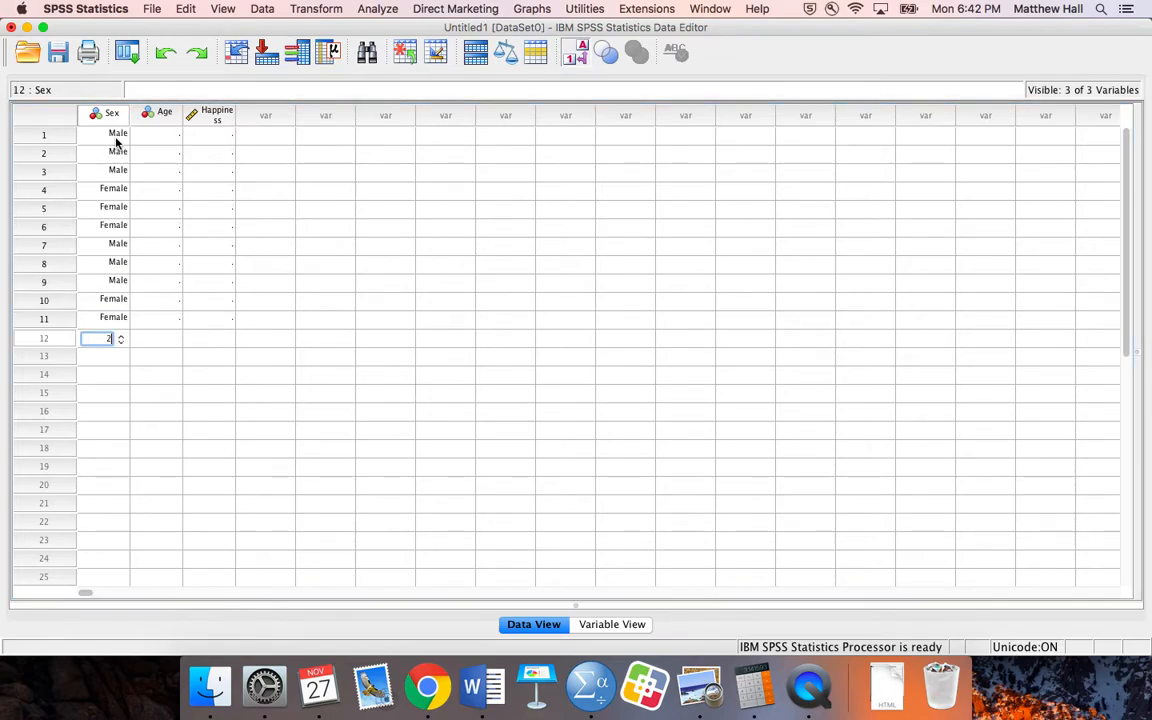
key("Return")
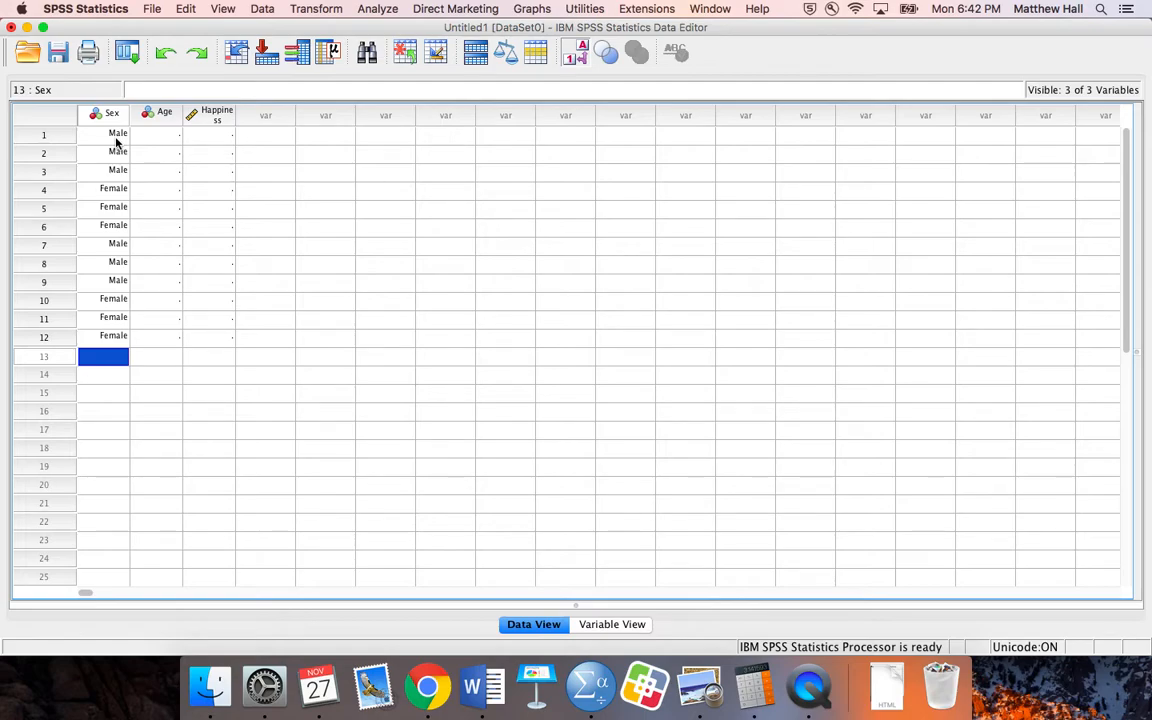
Enter the value 1 (Male) for Sex in cases 13 to 15
type("1")
key("Return")
type("1")
key("Return")
type("1")
key("Return")
Enter the value 2 (Female) for Sex in cases 16 to 18
type("2")
key("Return")
type("2")
key("Return")
type("2")
key("Return")
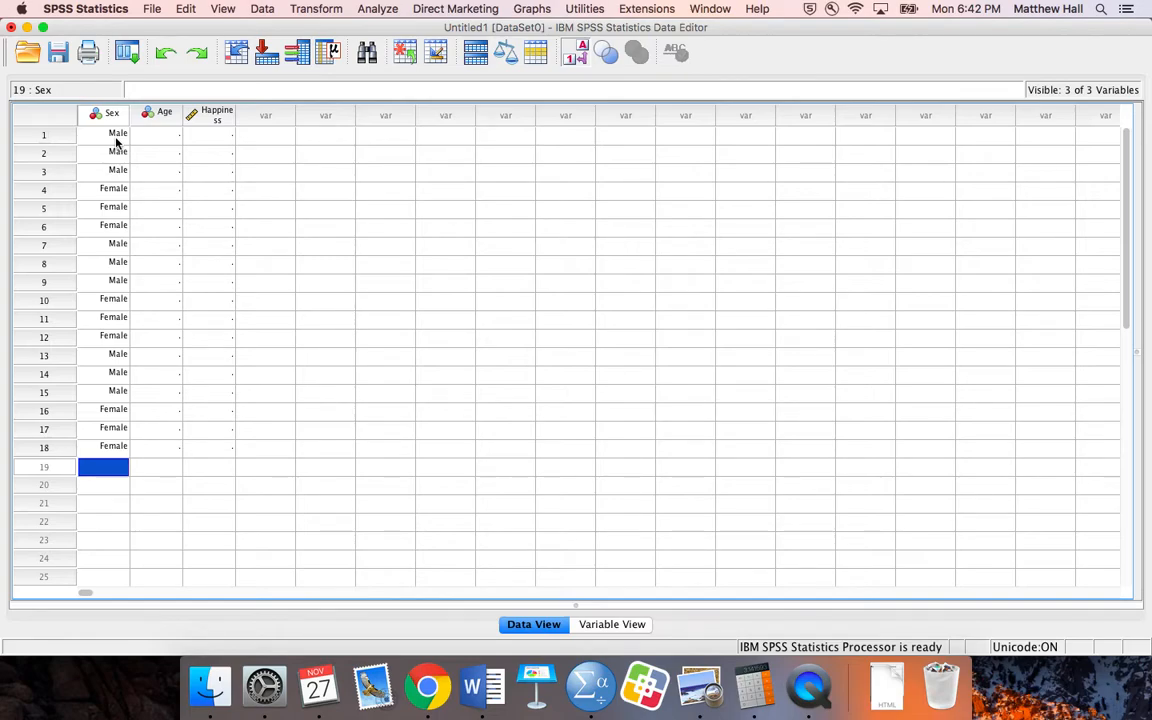
Enter the value 1 (Young) for Age in cases 1 to 6
left_click(146, 138)
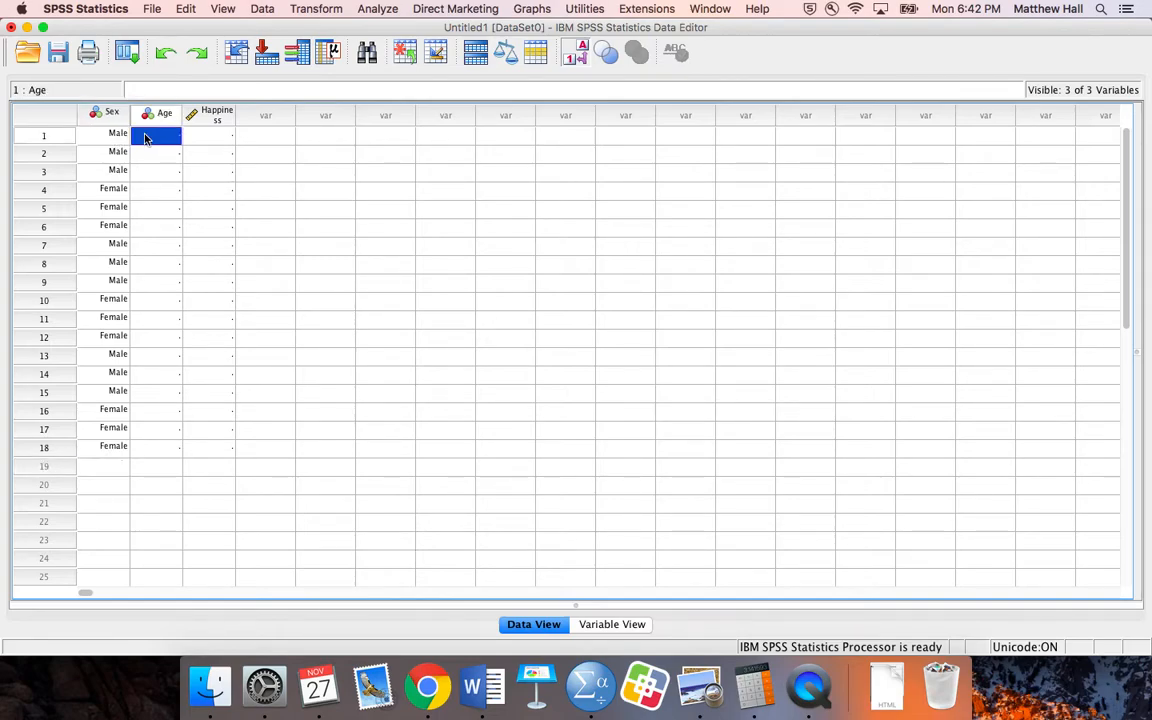
type("11")
key("Return")
type("1")
key("Return")
type("1")
key("Return")
type("1")
key("Return")
type("1")
key("Return")
type("1")
key("Return")
Enter the value 2 (Middle-aged) for Age in cases 7 to 12
type("2")
key("Return")
type("2")
key("Return")
type("2")
key("Return")
type("2")
key("Return")
type("2")
key("Return")
type("2")
key("Return")
Enter the value 3 (Older) for Age in cases 13 to 18
type("3")
key("Return")
type("3")
key("Return")
type("3")
key("Return")
type("3")
key("Return")
type("3")
key("Return")
type("3")
key("Return")
Enter the Happiness scores 30, 31 and 23 for cases 1 to 3, the young males
left_click(193, 136)
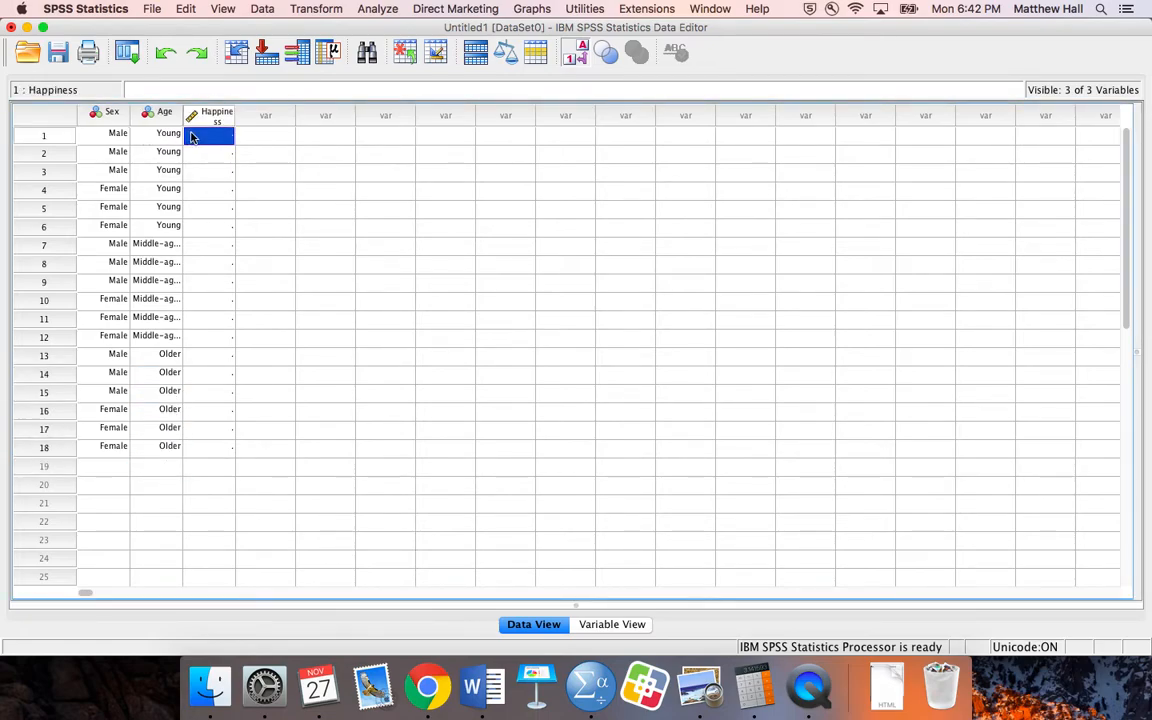
type("30")
key("Return")
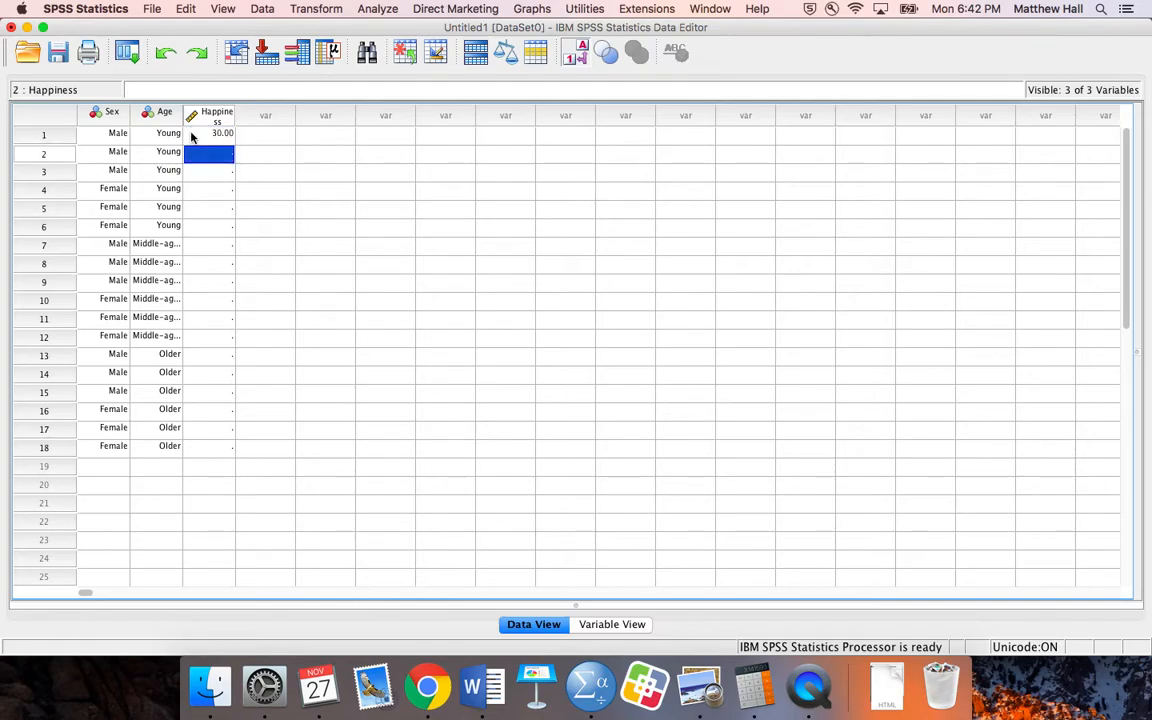
type("31")
key("Return")
type("23")
key("Return")
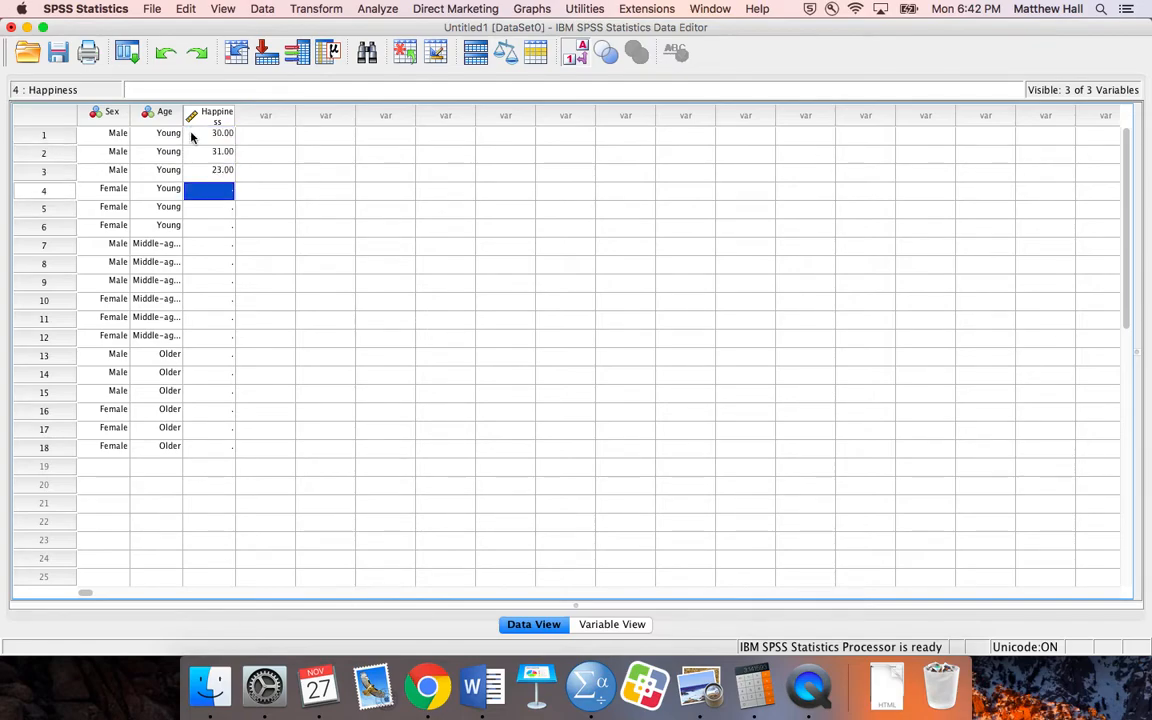
Enter the Happiness scores 33, 31 and 32 for cases 4 to 6, the young females
type("33")
key("Return")
type("31")
key("Return")
type("32")
key("Return")
Enter the Happiness scores 34, 33 and 32 for cases 7 to 9, the middle-aged males
type("34")
key("Return")
type("33")
key("Return")
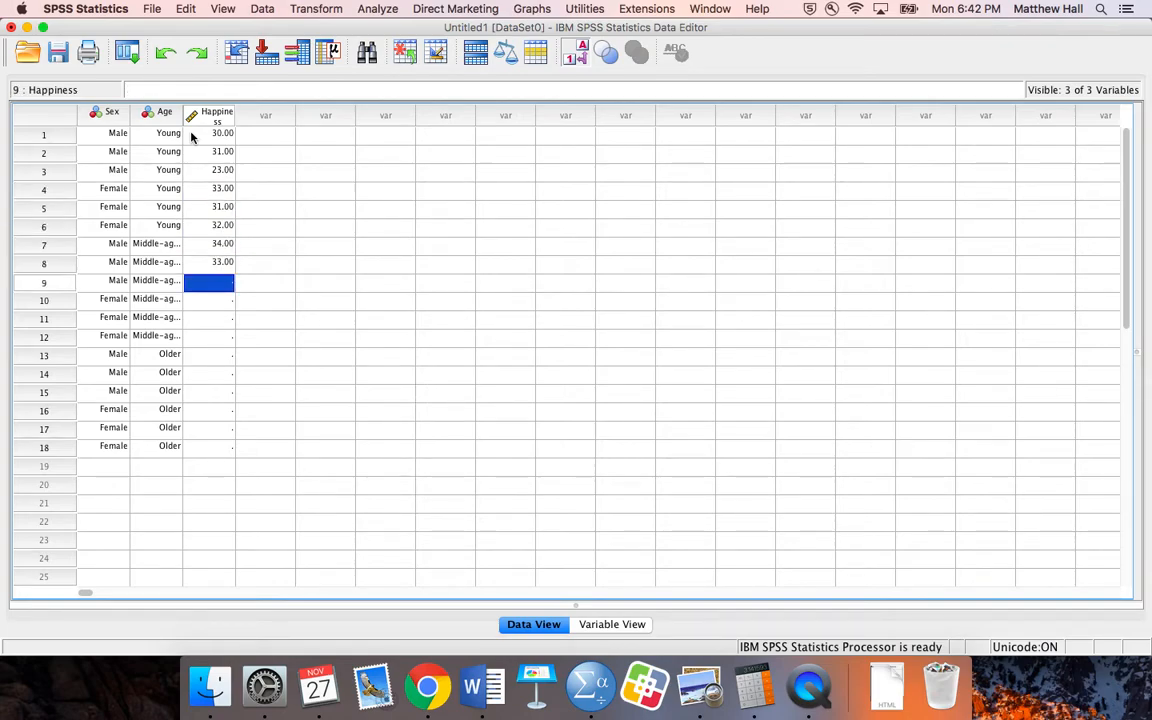
type("32")
key("Return")
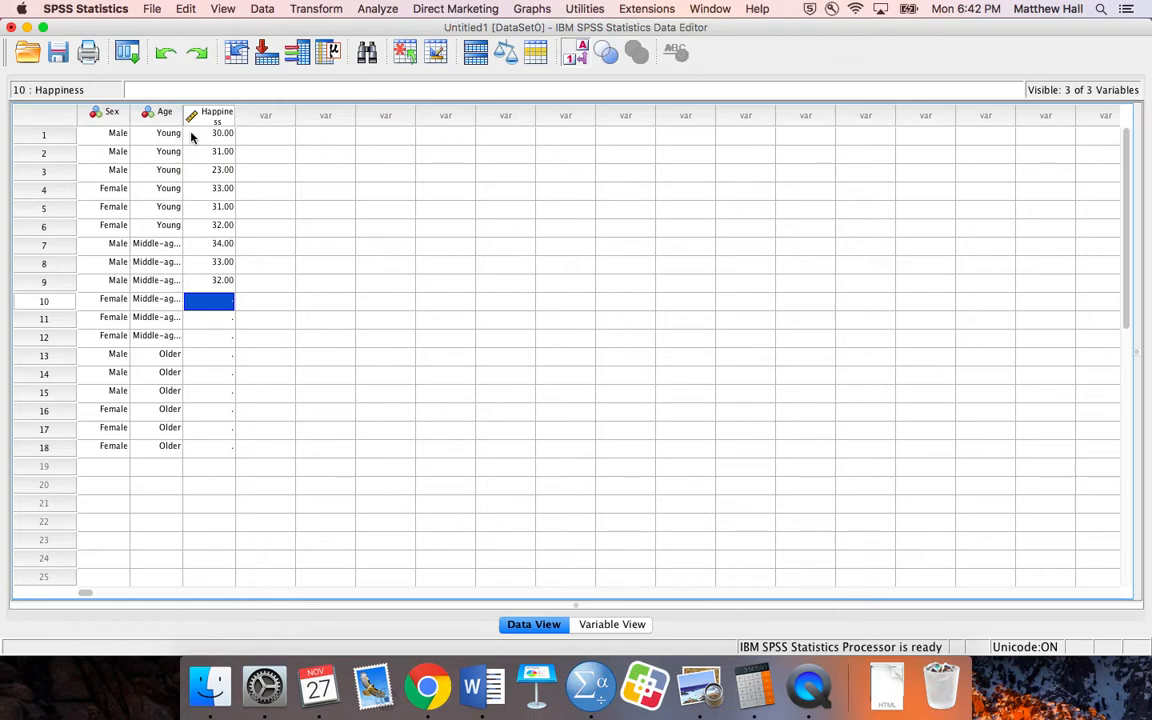
Enter the Happiness scores 45, 43 and 42 for cases 10 to 12, the middle-aged females
type("45")
key("Return")
type("53")
key("BackSpace")
key("BackSpace")
type("42")
key("BackSpace")
type("3")
key("Return")
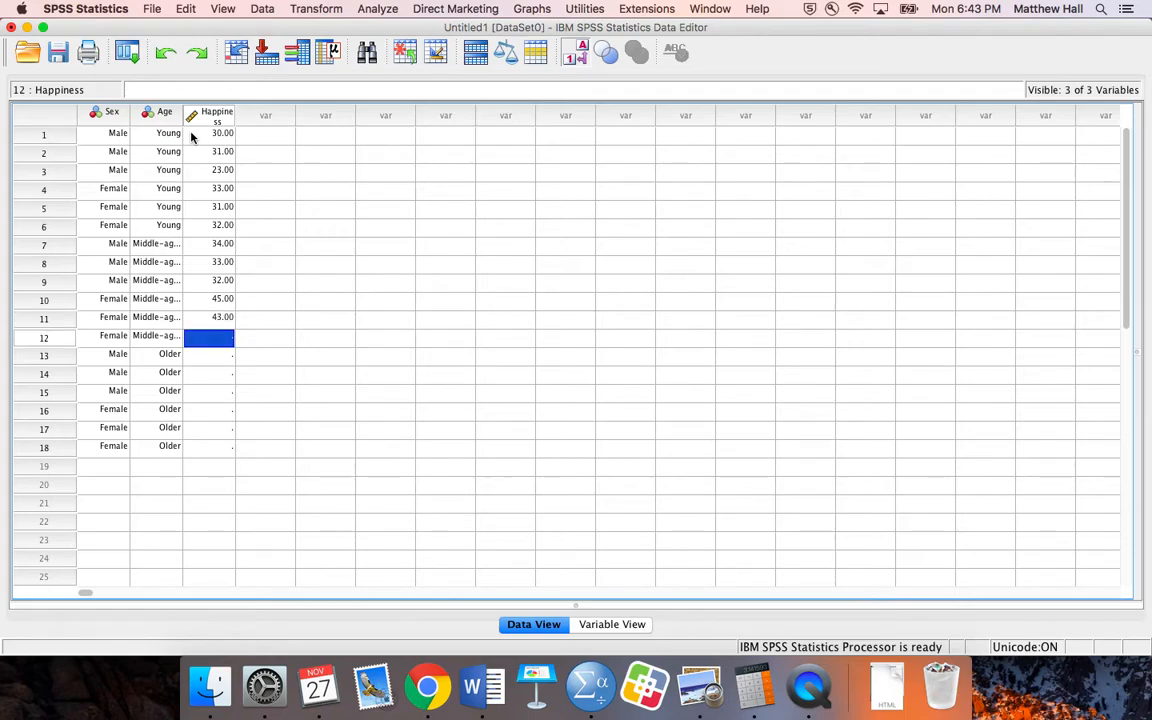
type("42")
key("Return")
Enter the Happiness scores 34, 33 and 31 for cases 13 to 15, the older males
type("34")
key("Return")
type("33")
key("Return")
type("31")
key("Return")
Enter the Happiness scores 60, 65 and 63 for cases 16 to 18, the older females
type("60")
key("Return")
type("65")
key("Return")
type("63")
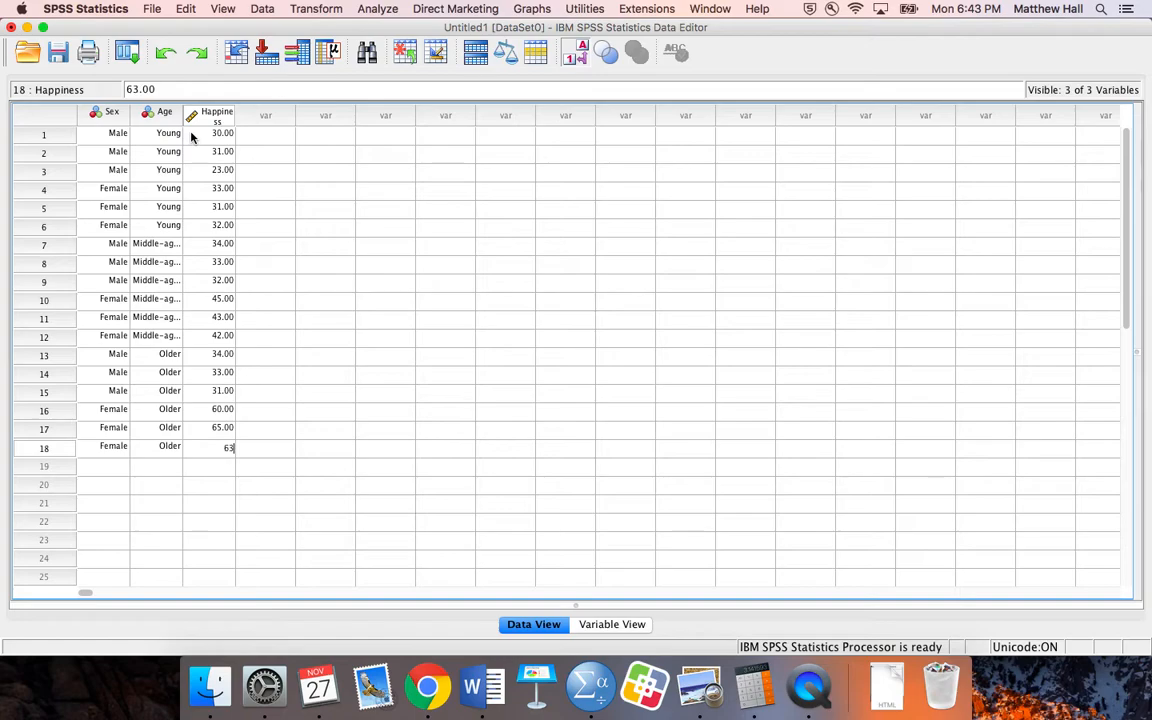
key("Return")
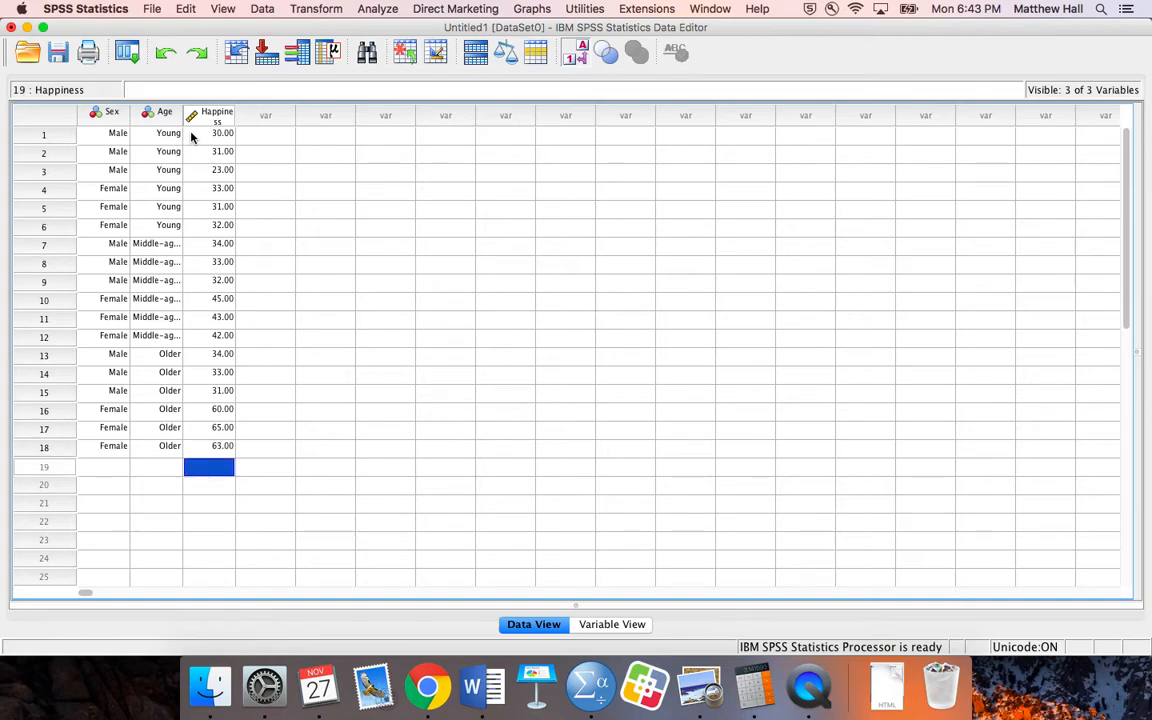
Switch the Sex and Age columns between numeric codes and value labels, ending with the labels displayed
left_click(584, 58)
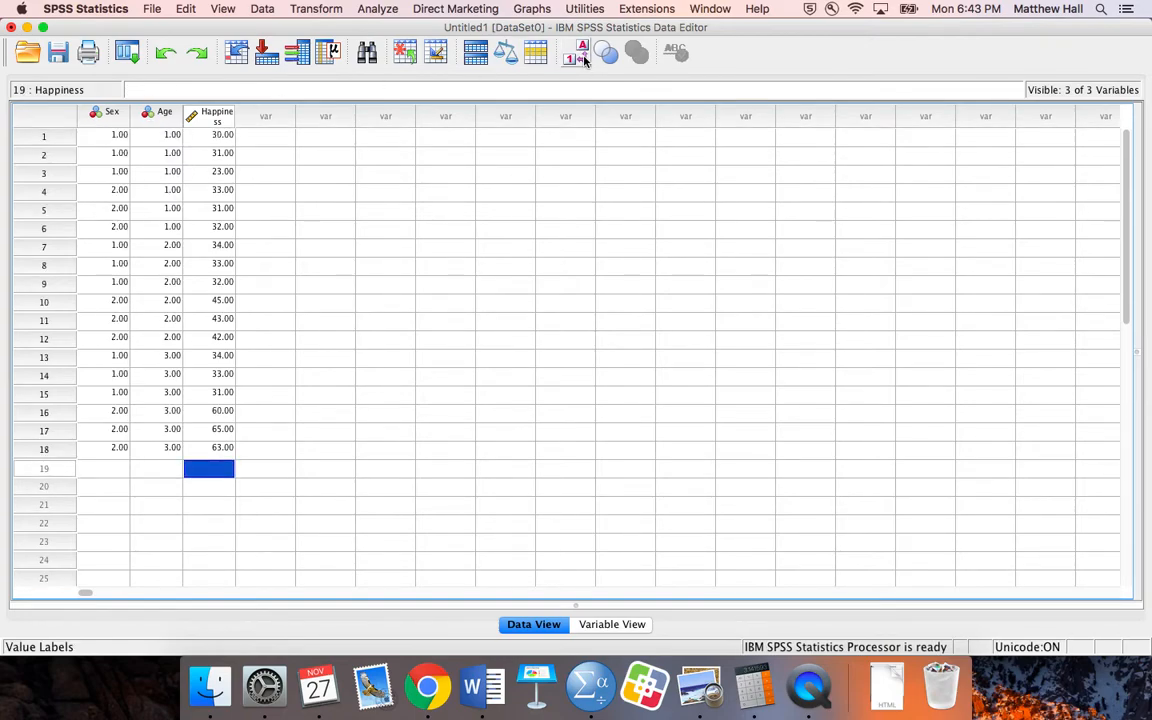
left_click(584, 58)
left_click(584, 58)
left_click(584, 58)
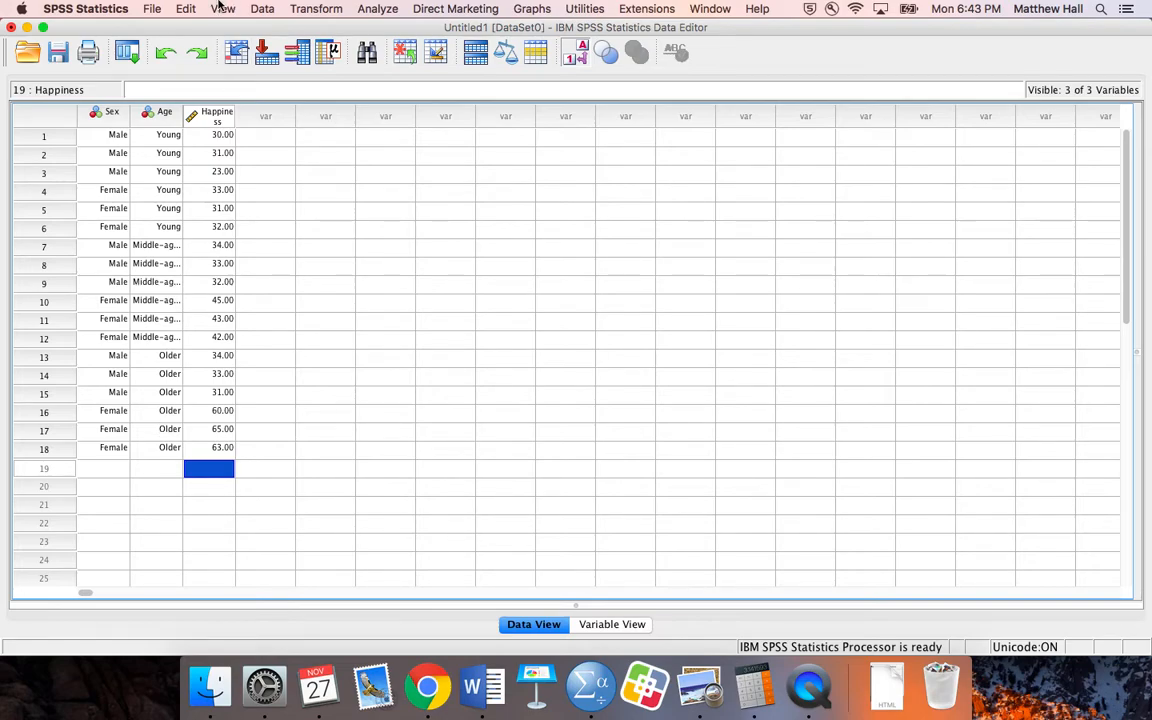
Set up a General Linear Model Univariate analysis with Happiness as dependent variable and Sex and Age as fixed factors
left_click(366, 9)
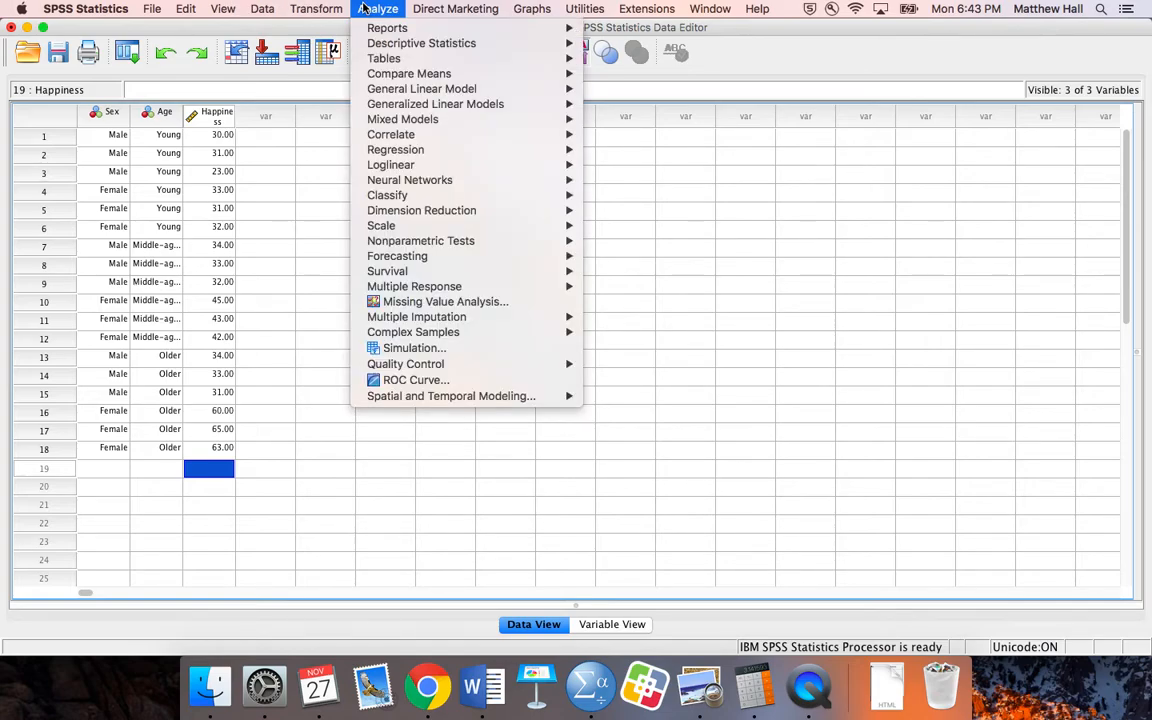
mouse_move(405, 92)
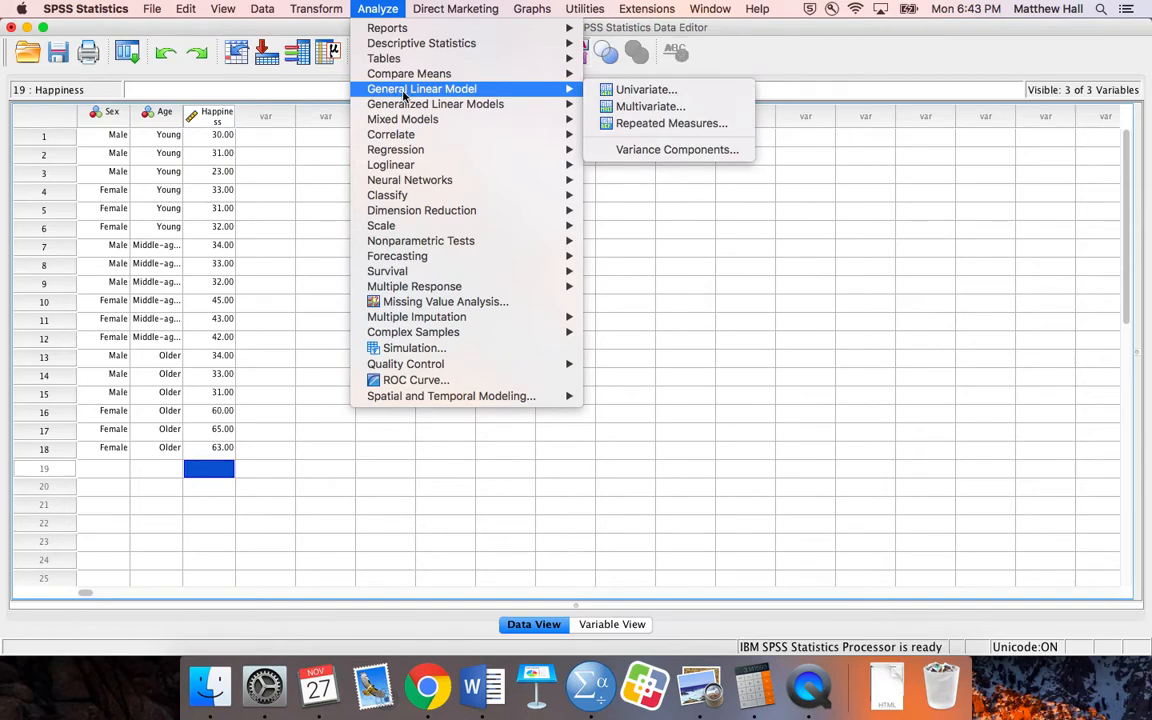
mouse_move(368, 103)
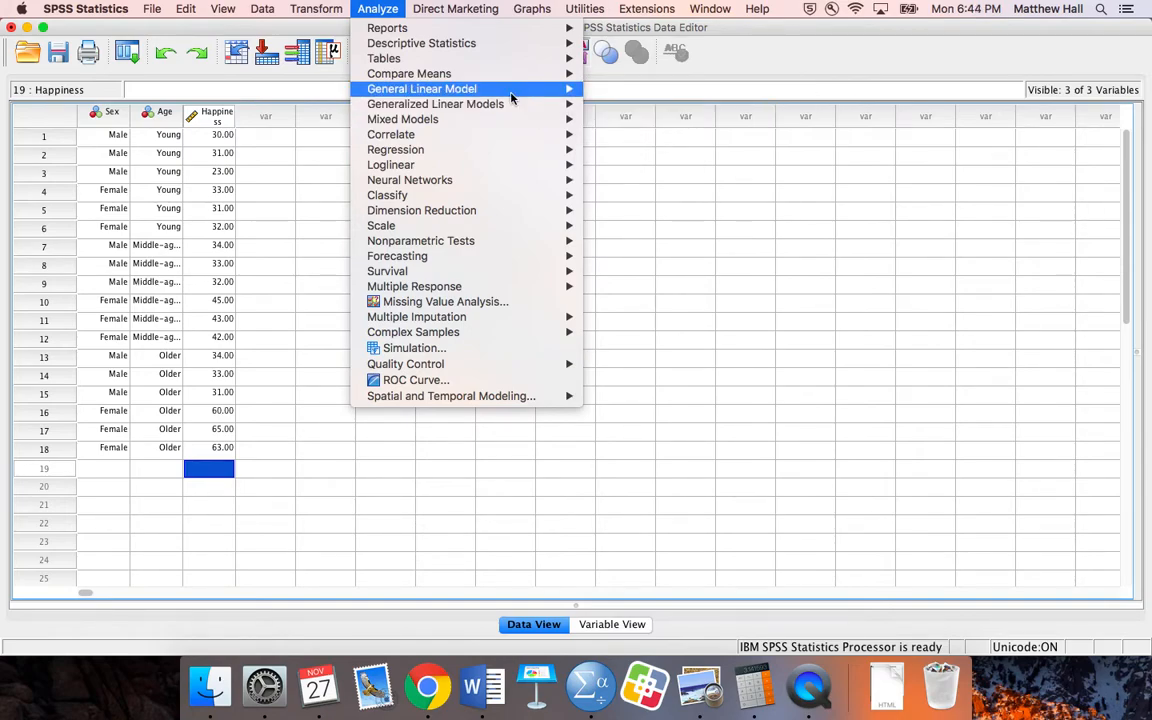
mouse_move(509, 91)
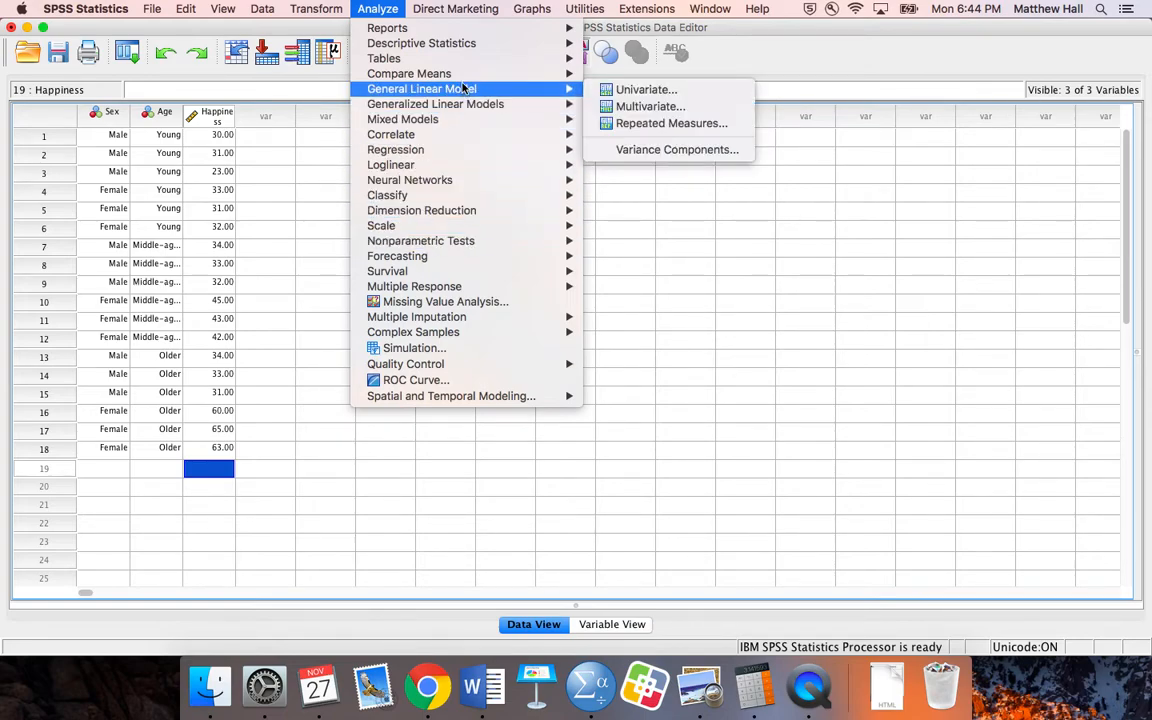
left_click(640, 92)
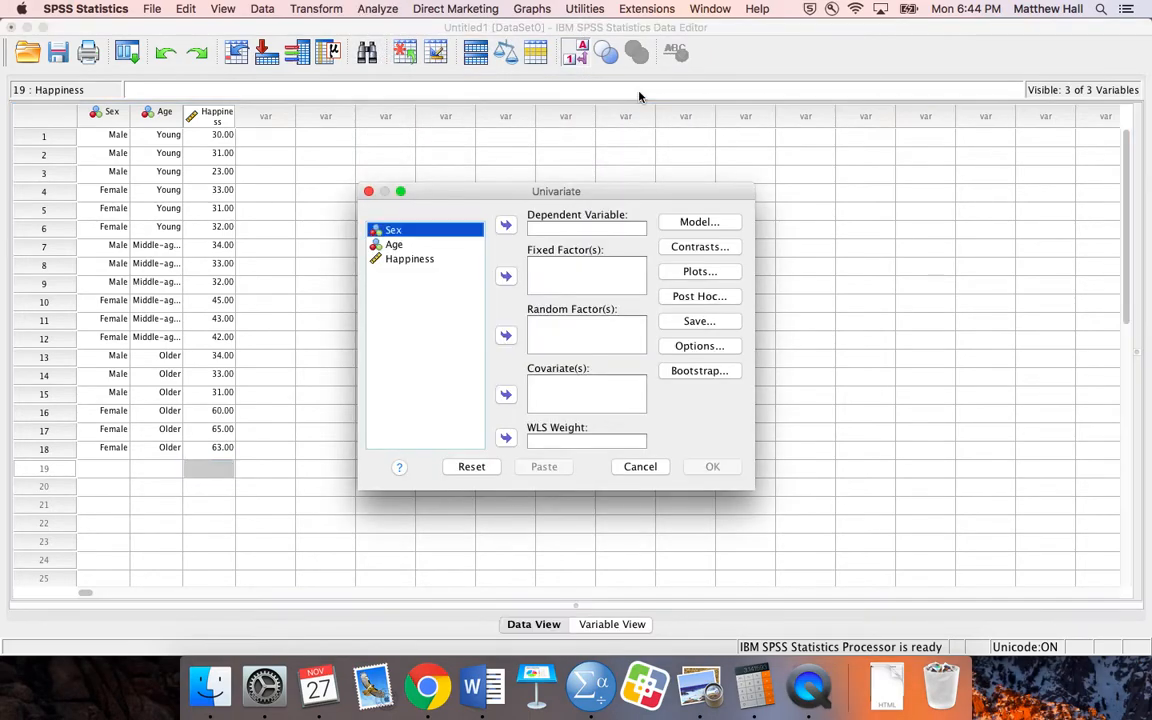
left_click(422, 262)
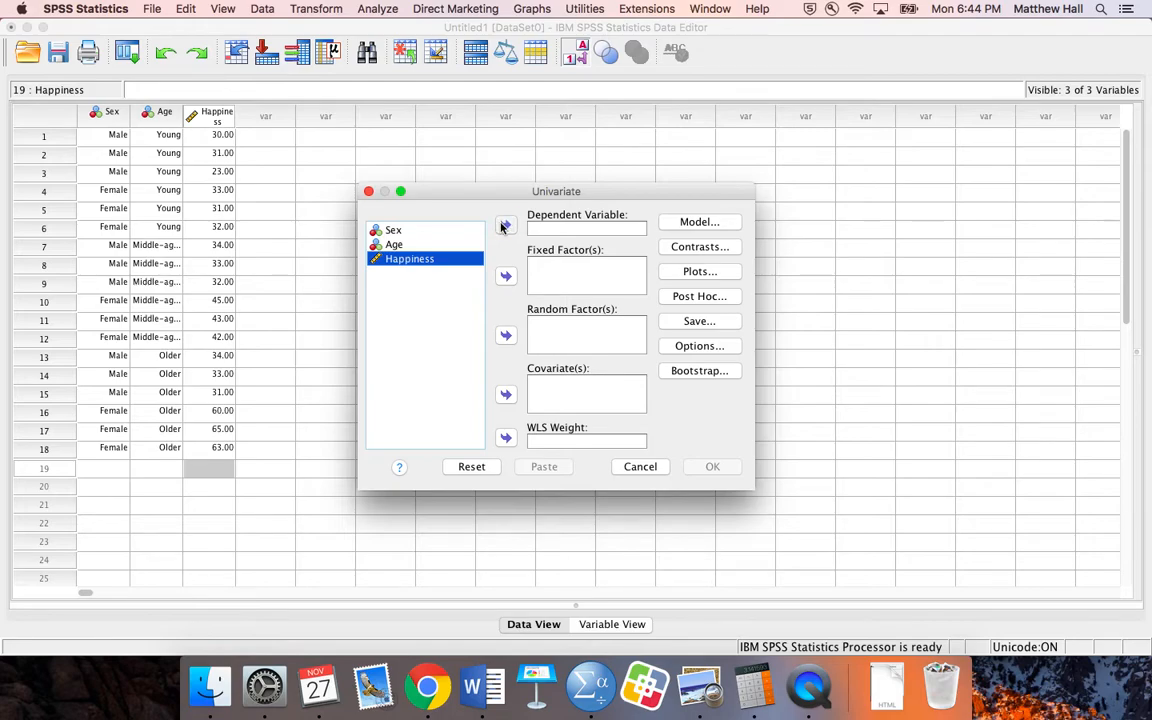
left_click(504, 227)
left_click(455, 232)
left_click(506, 278)
left_click(508, 278)
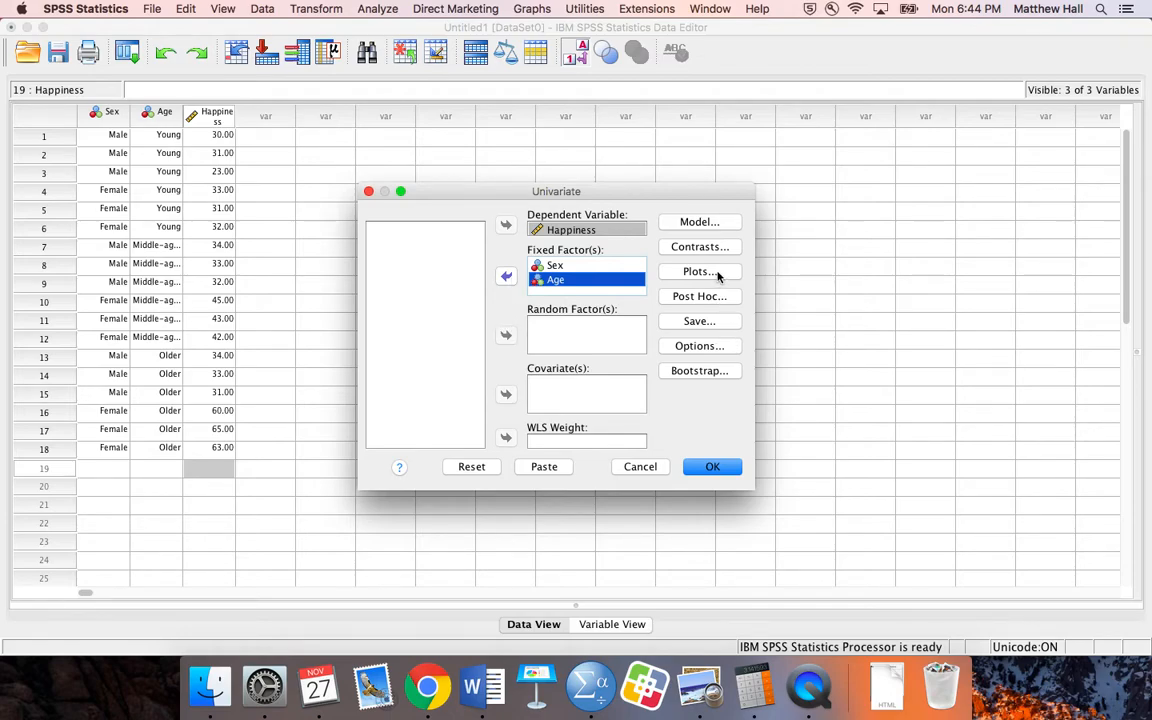
In the univariate options, request estimated marginal means for Sex, Age and Sex*Age
left_click(700, 346)
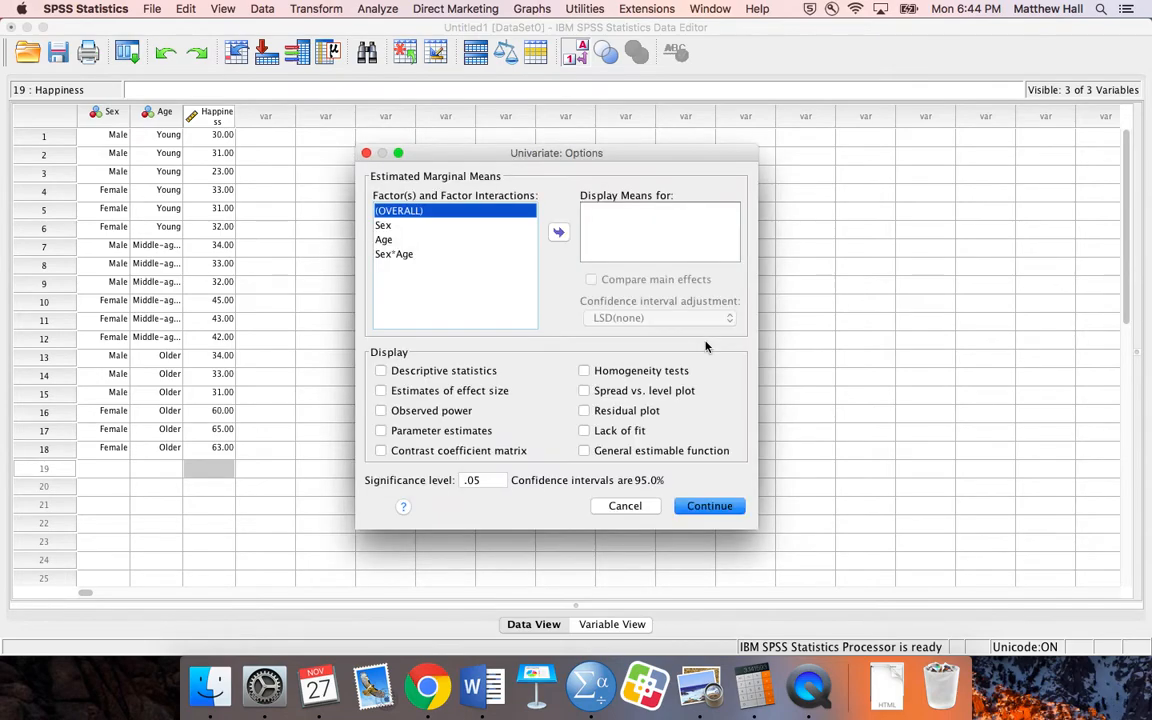
left_click(452, 226)
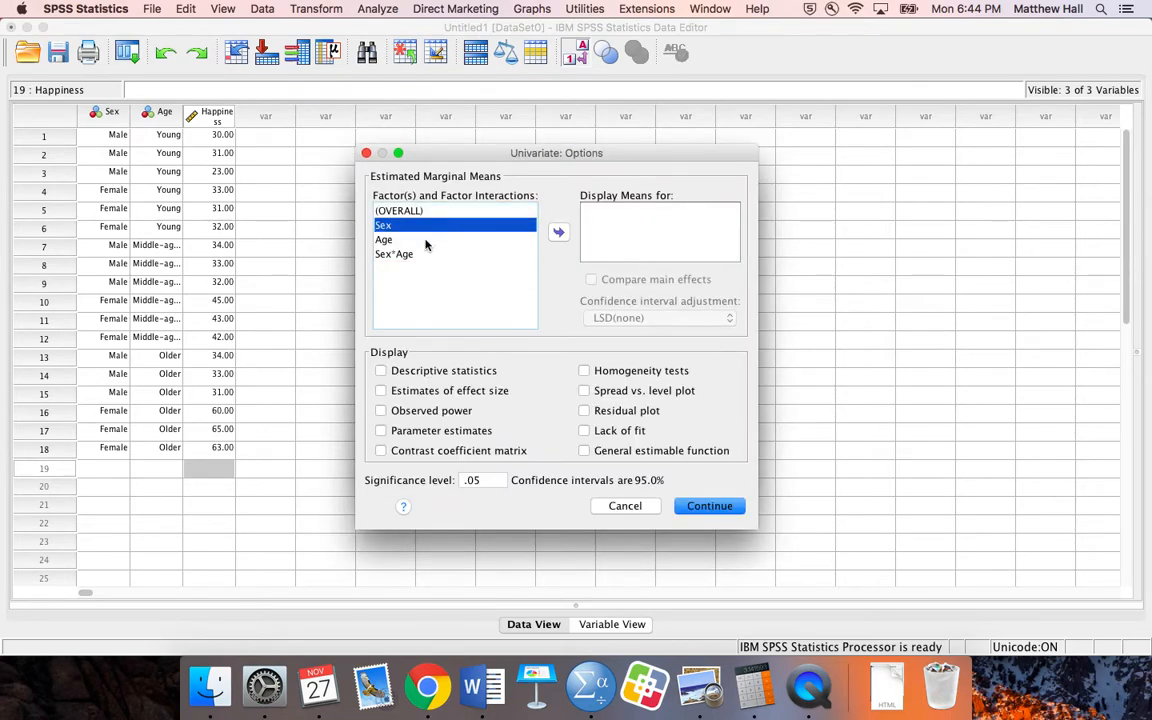
left_click(408, 256, "shift")
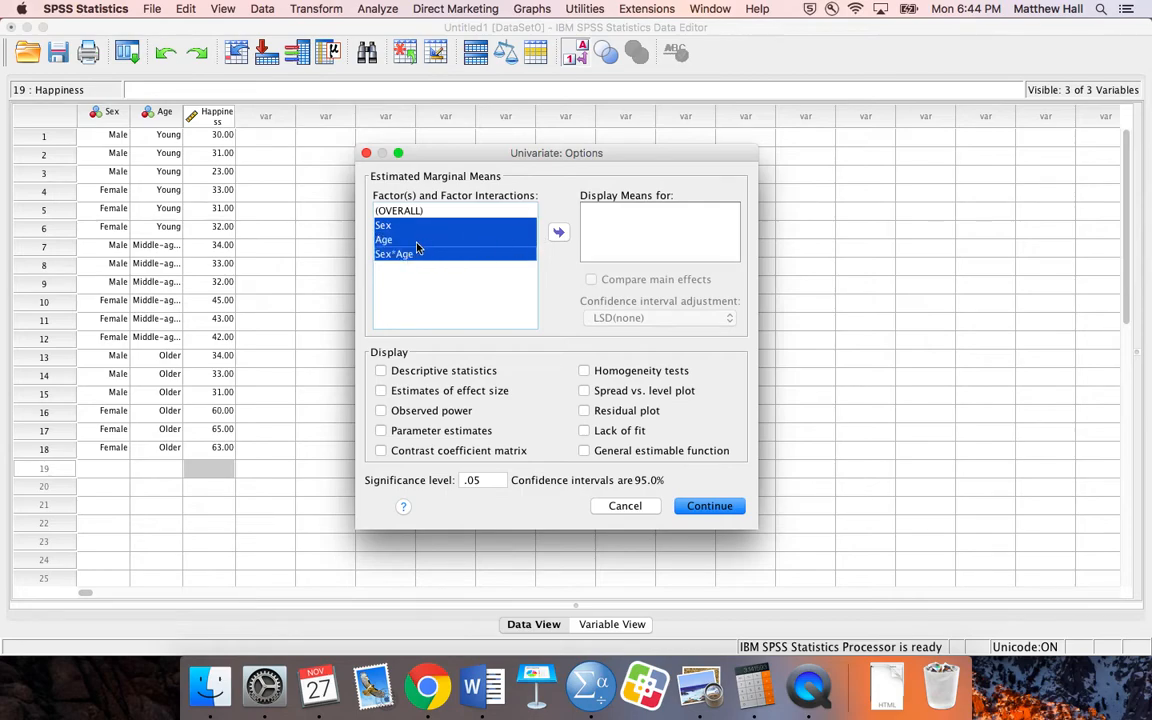
left_click(405, 257)
left_click(398, 228)
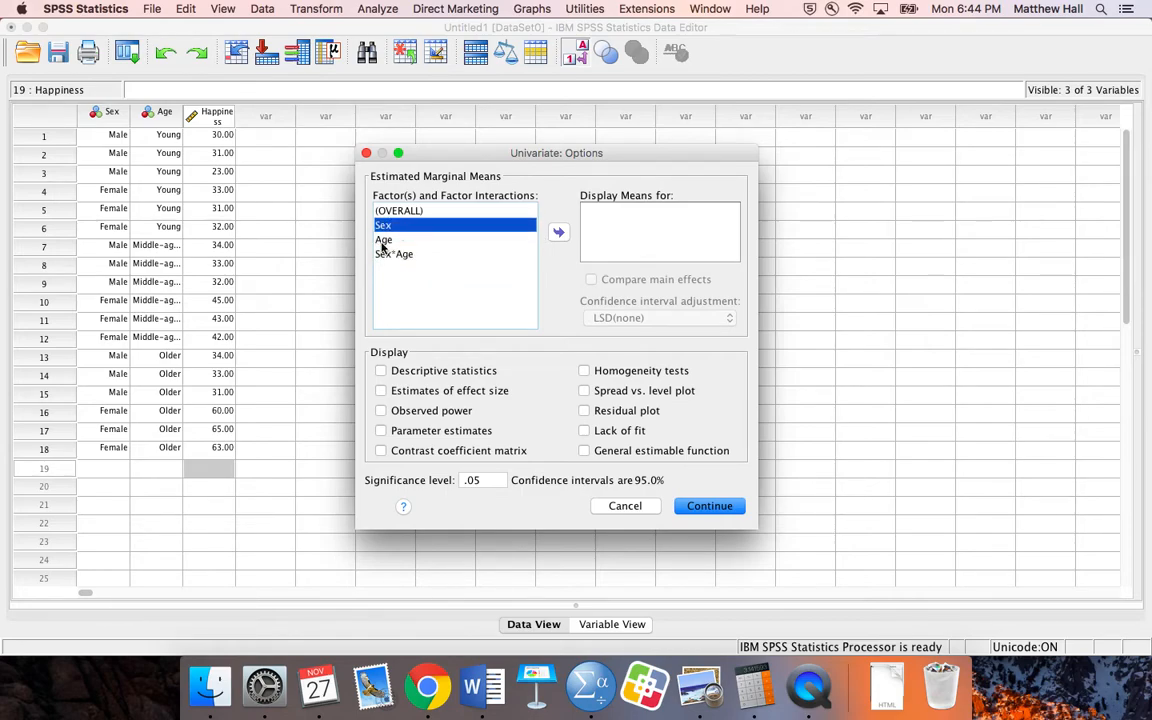
left_click(383, 254, "shift")
left_click(558, 232)
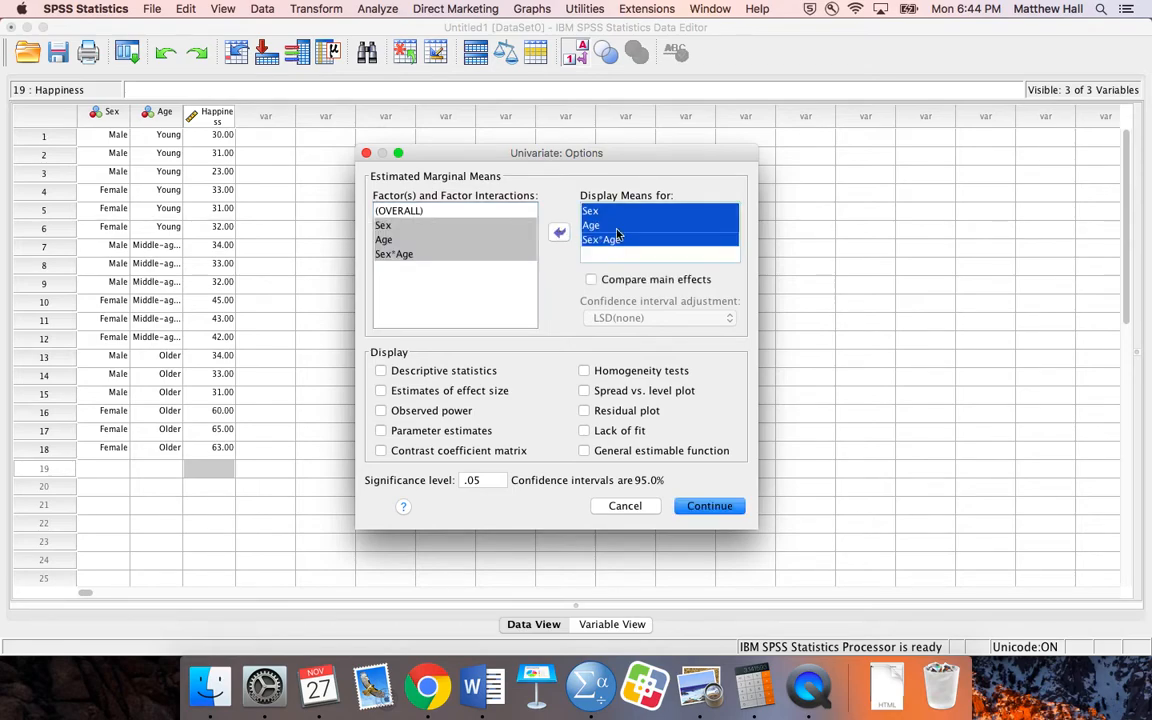
Enable descriptive statistics, estimates of effect size, observed power and homogeneity tests, and accept the options
left_click(380, 371)
left_click(380, 391)
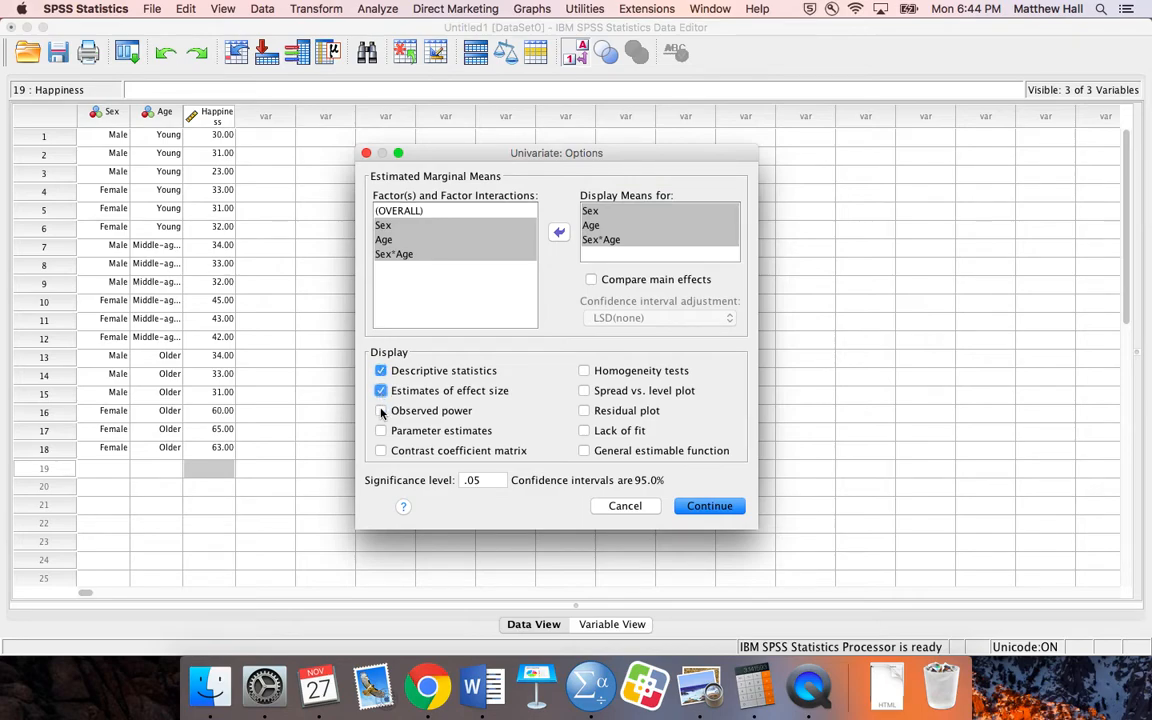
left_click(380, 411)
left_click(584, 371)
left_click(706, 507)
Add a profile plot with Age on the horizontal axis and separate lines for Sex
left_click(675, 269)
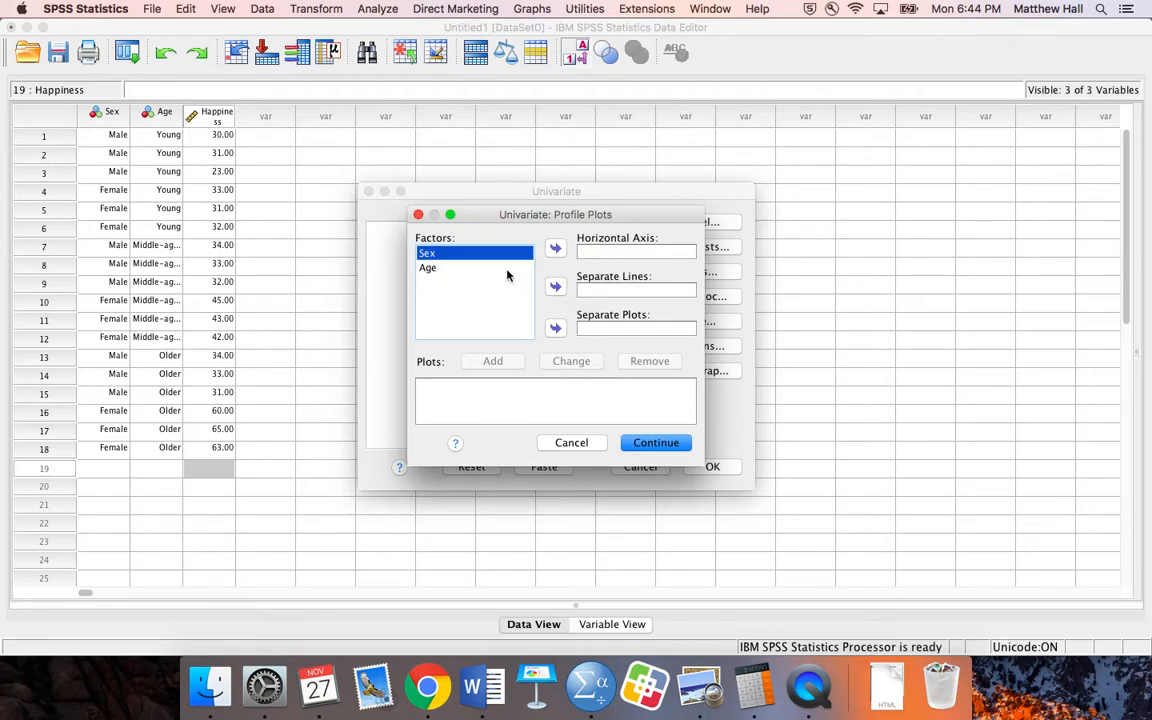
left_click(506, 268)
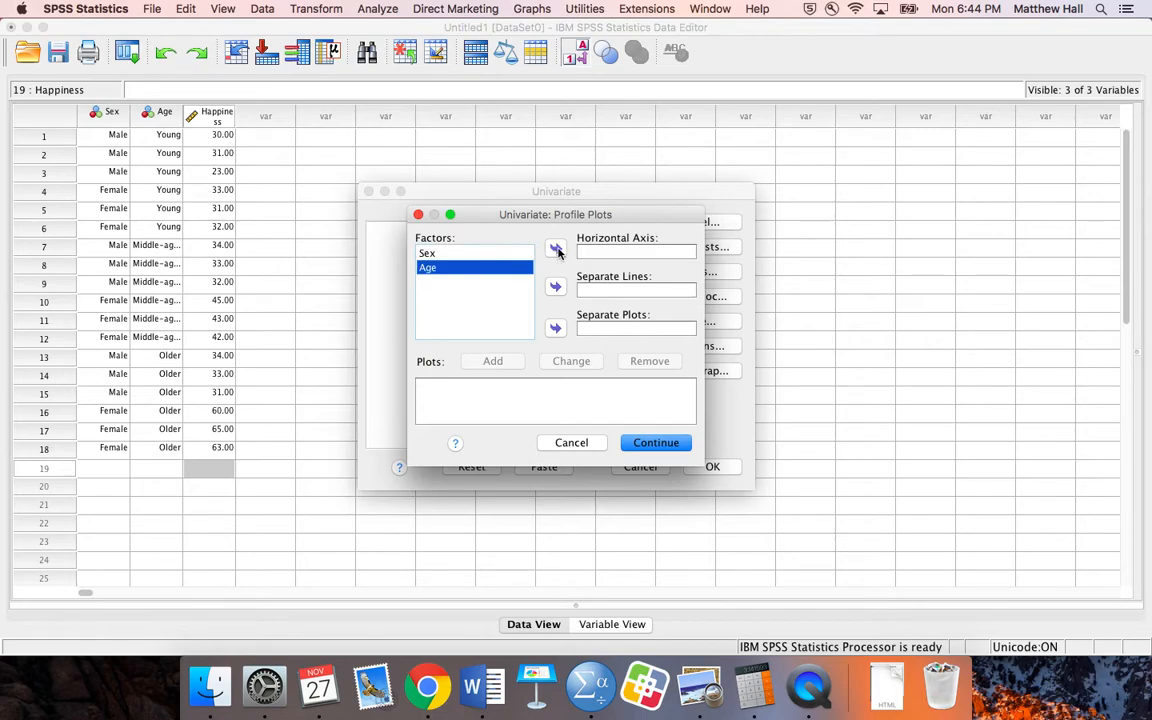
left_click(557, 250)
left_click(465, 253)
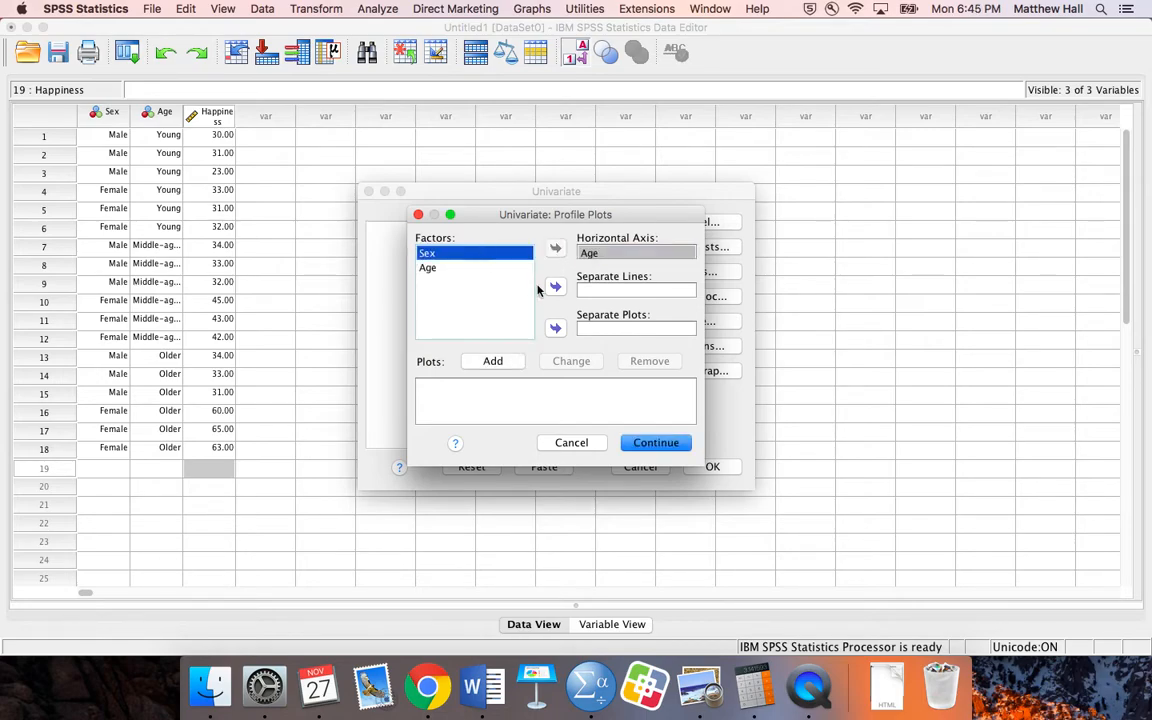
left_click(557, 288)
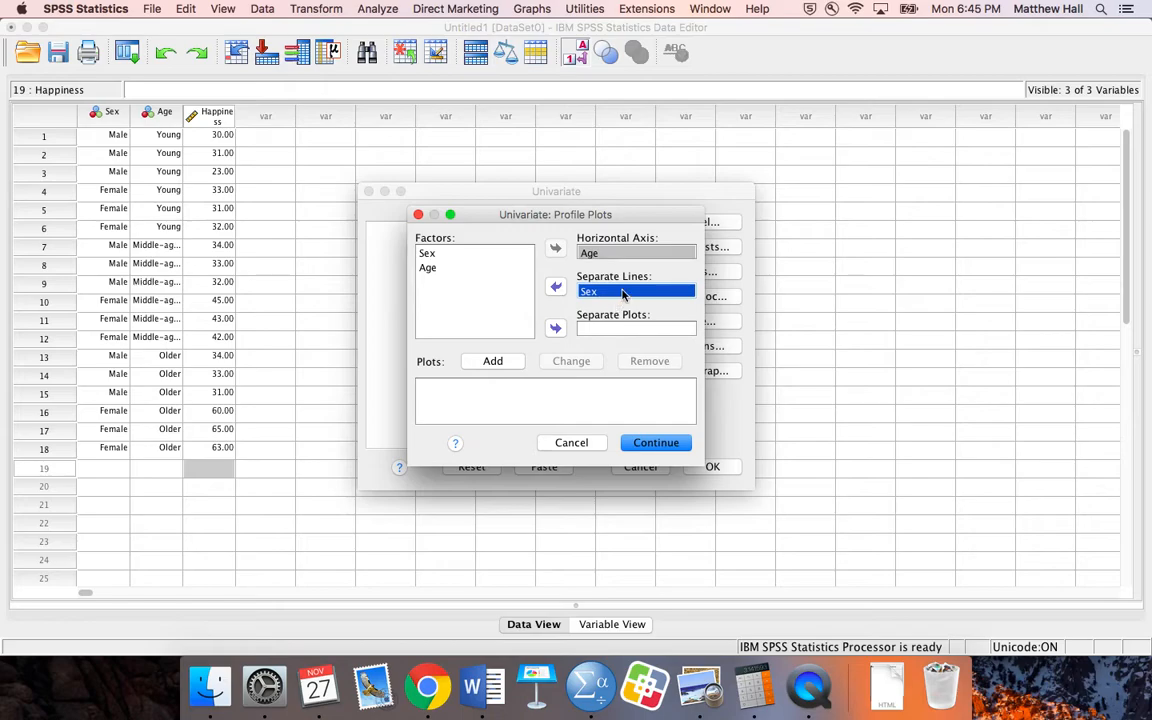
left_click(490, 362)
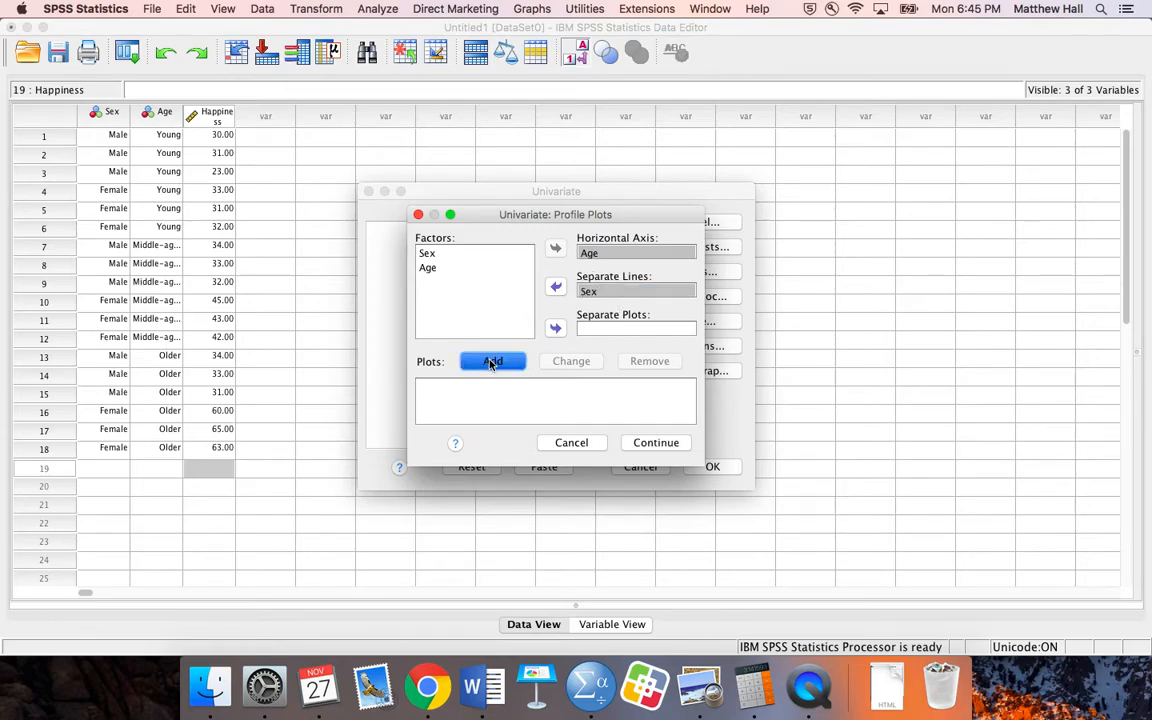
left_click(647, 444)
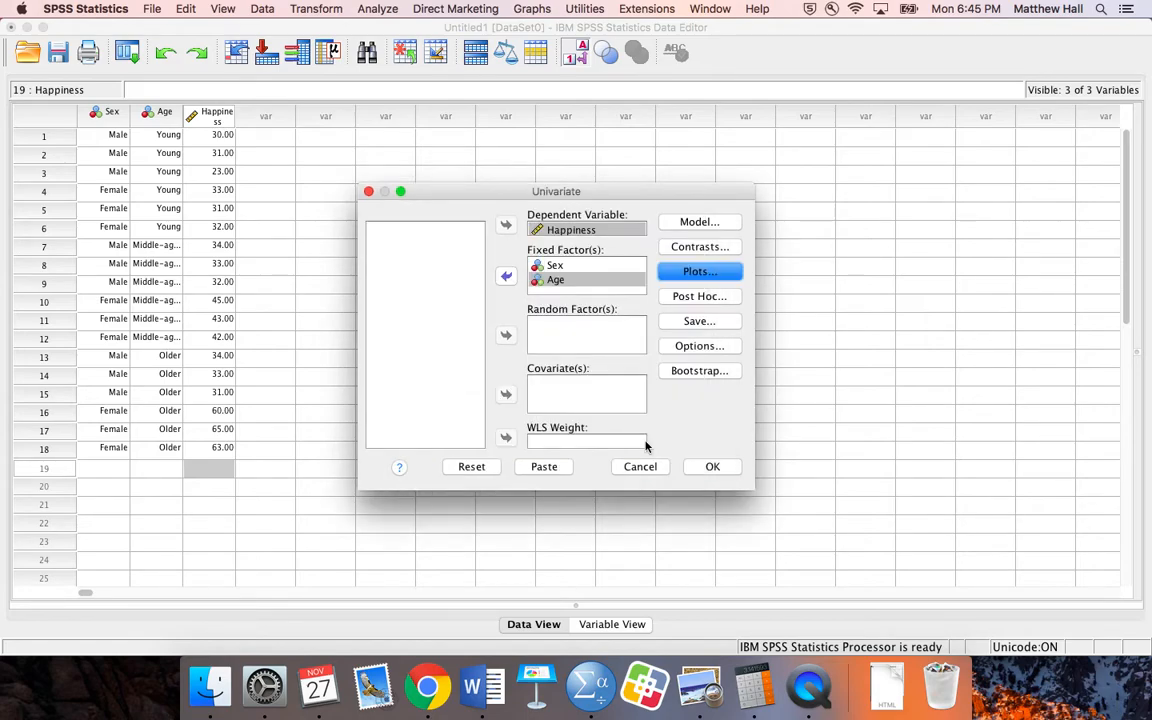
View the post hoc test options without choosing any, and run the univariate analysis
left_click(700, 297)
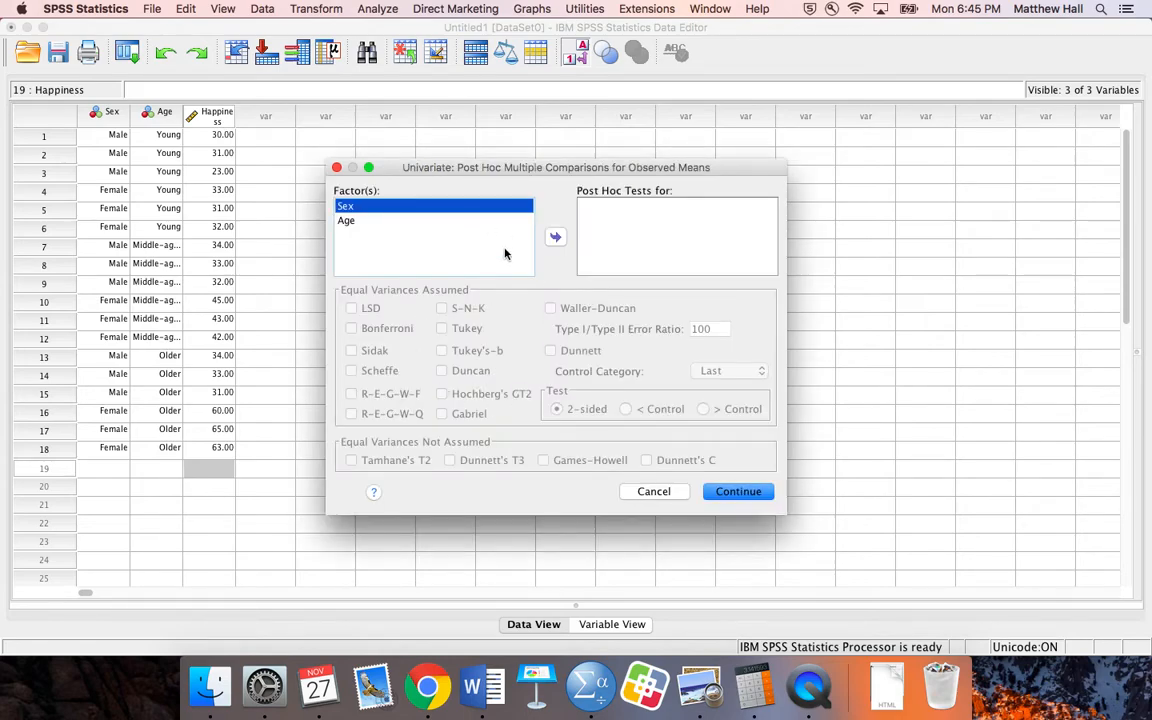
left_click(667, 490)
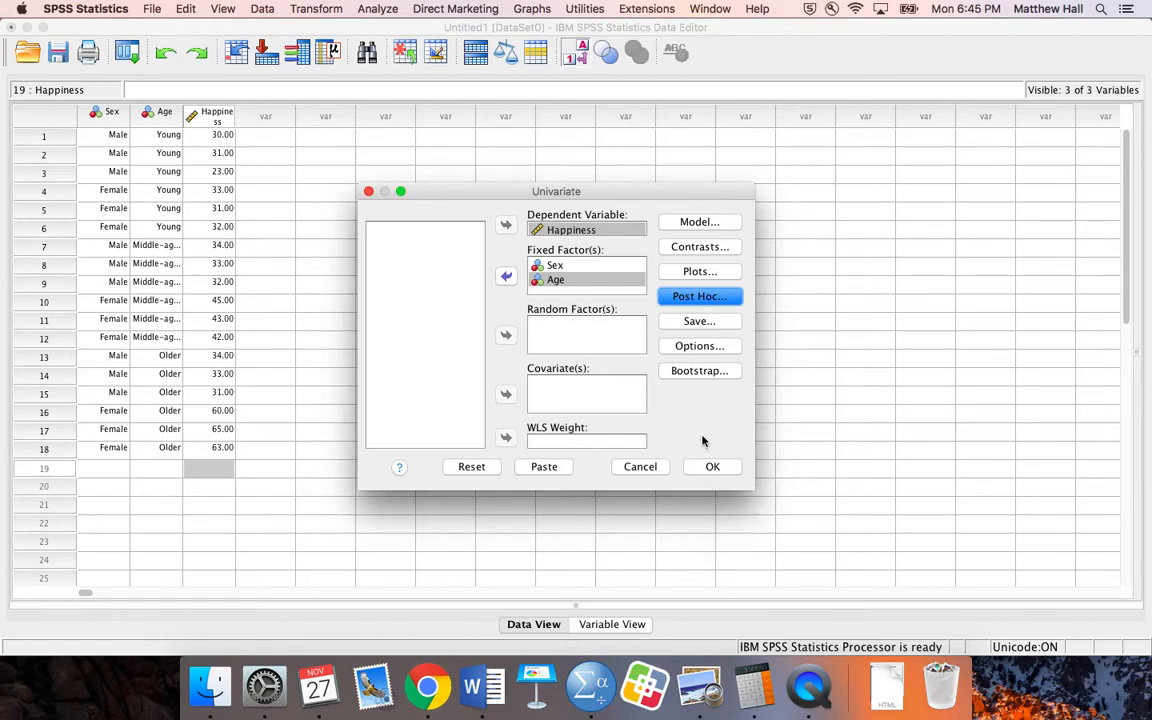
left_click(713, 466)
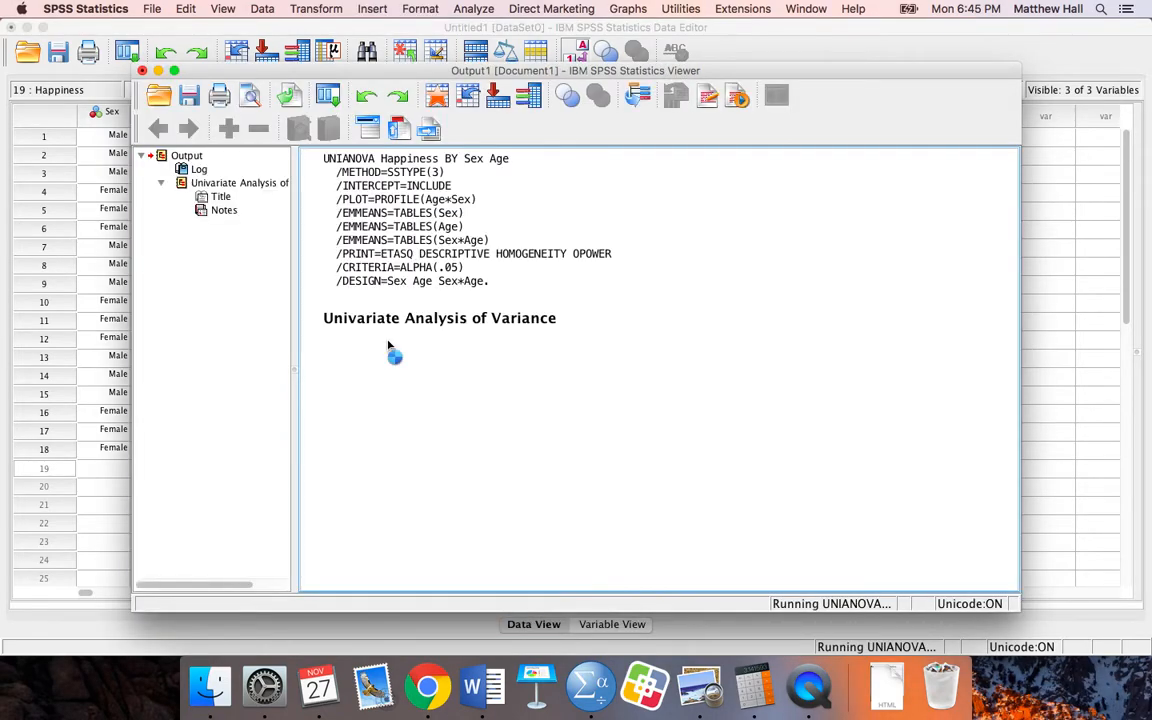
Examine the Between-Subjects Factors, Descriptive Statistics and Levene's Test tables in the analysis output
left_click(388, 343)
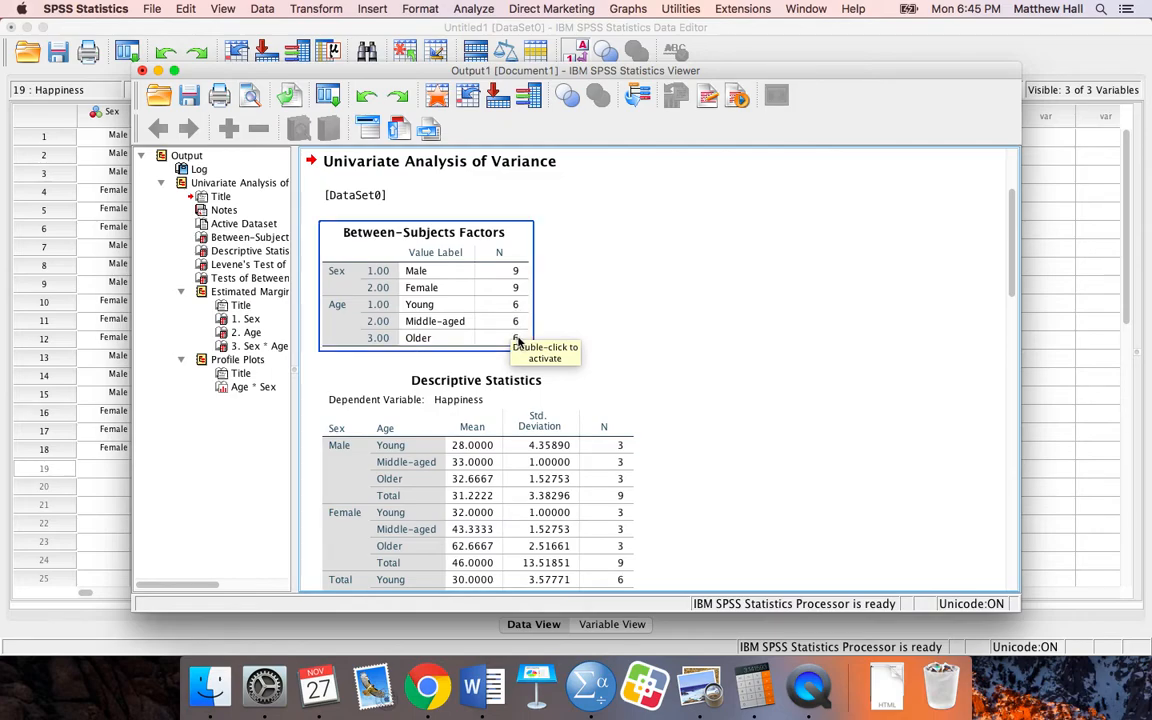
left_click(671, 346)
scroll(673, 345, "down", 1)
scroll(673, 346, "down", 5)
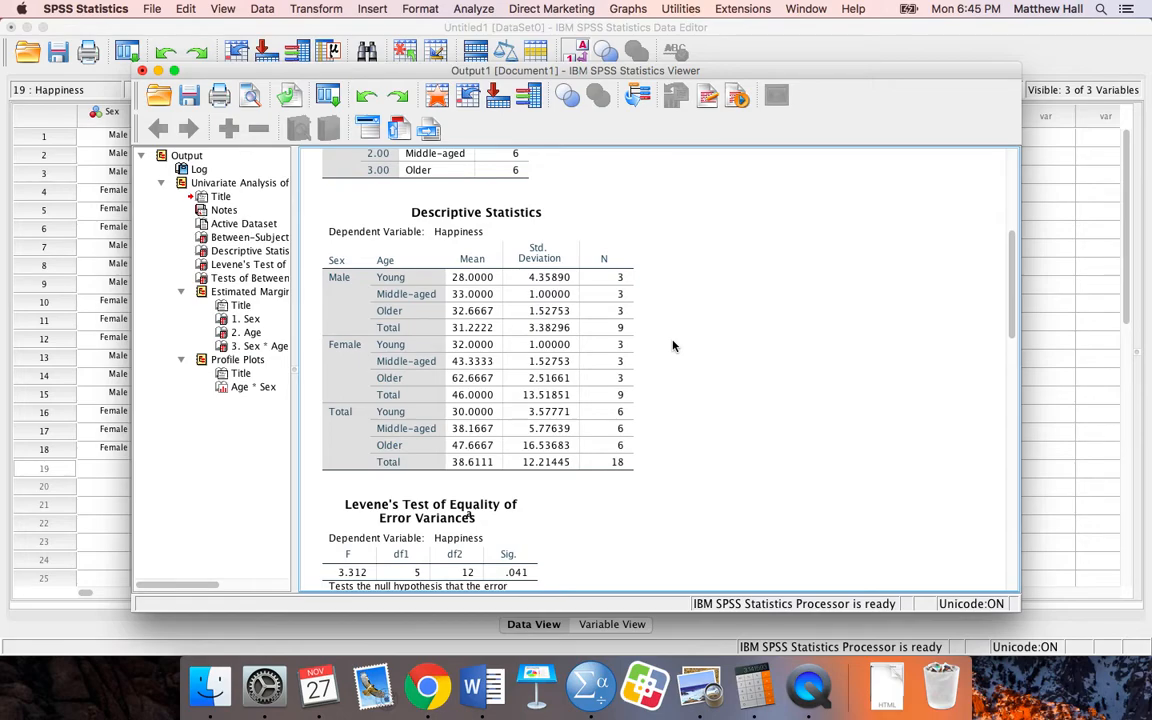
scroll(673, 346, "up", 7)
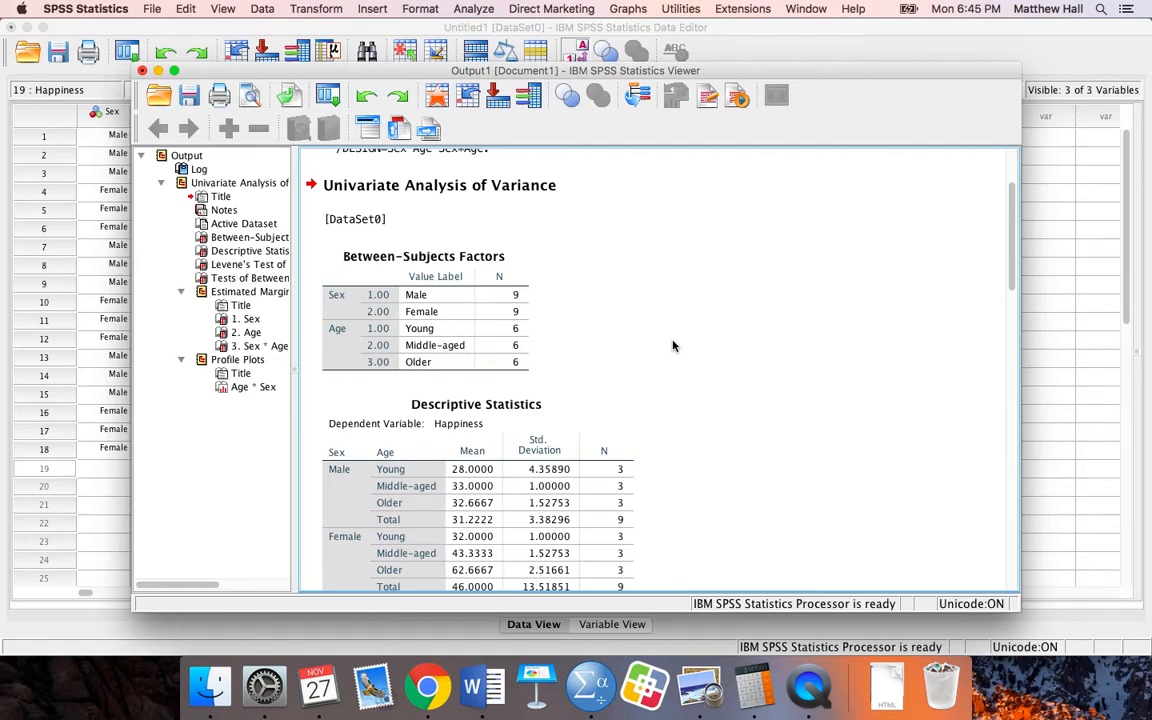
scroll(673, 346, "down", 4)
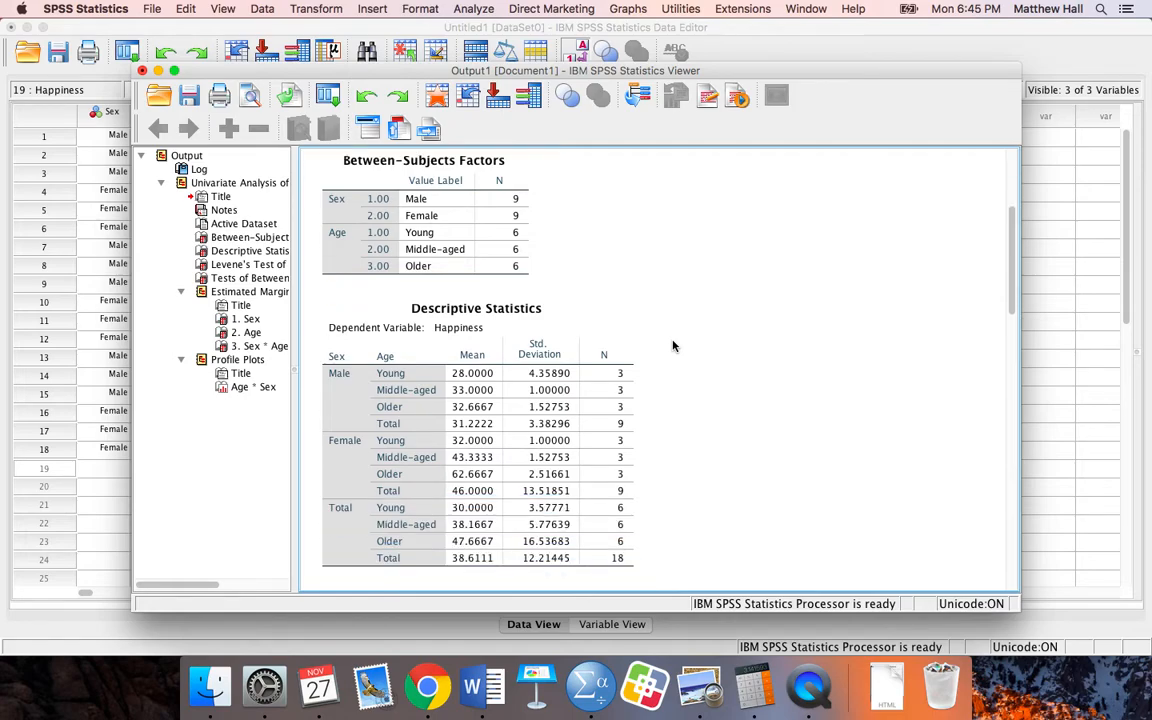
scroll(673, 346, "down", 4)
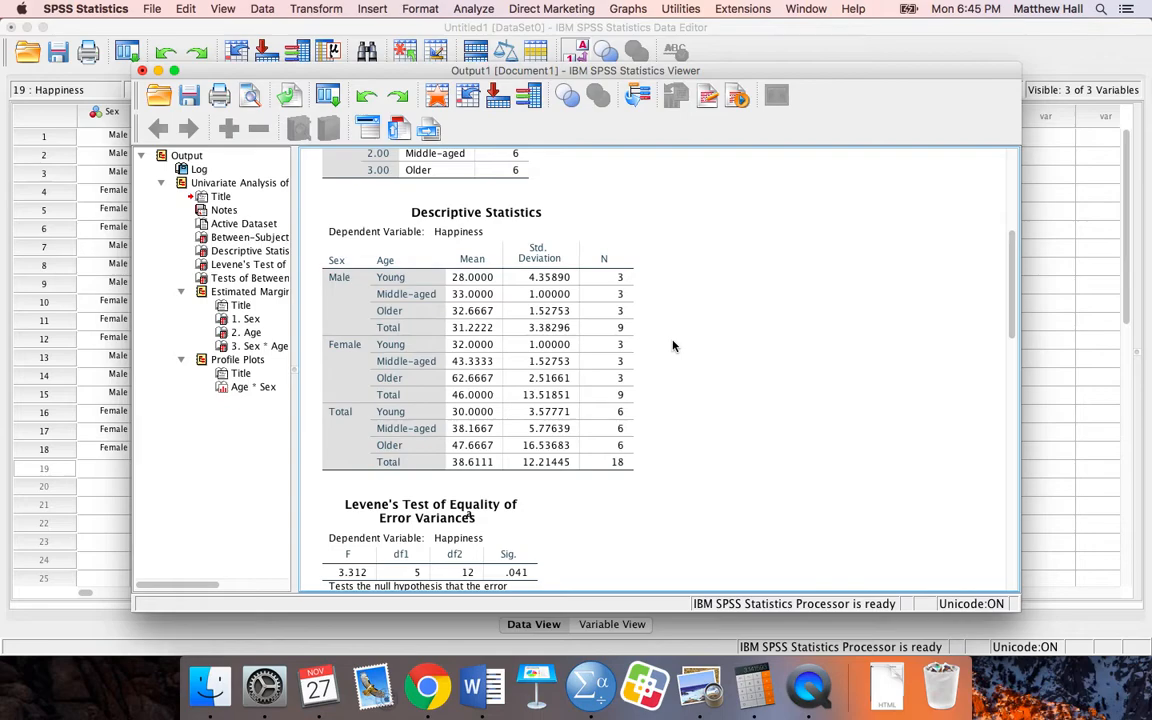
left_click(504, 289)
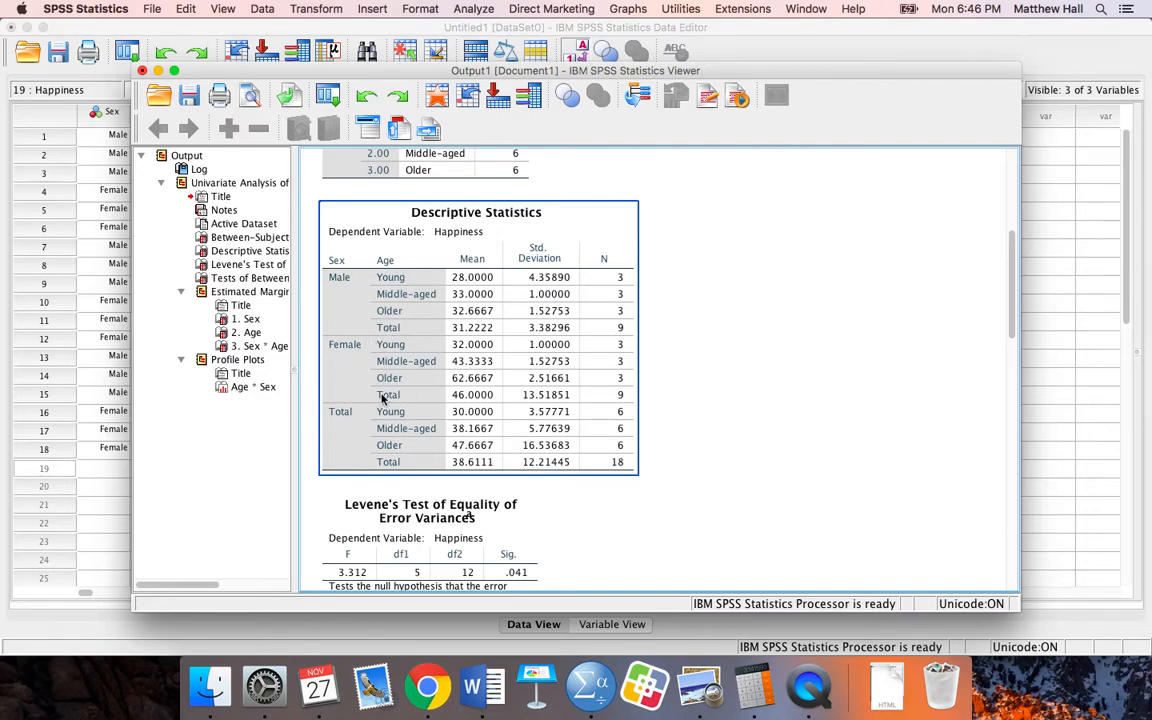
scroll(417, 460, "down", 3)
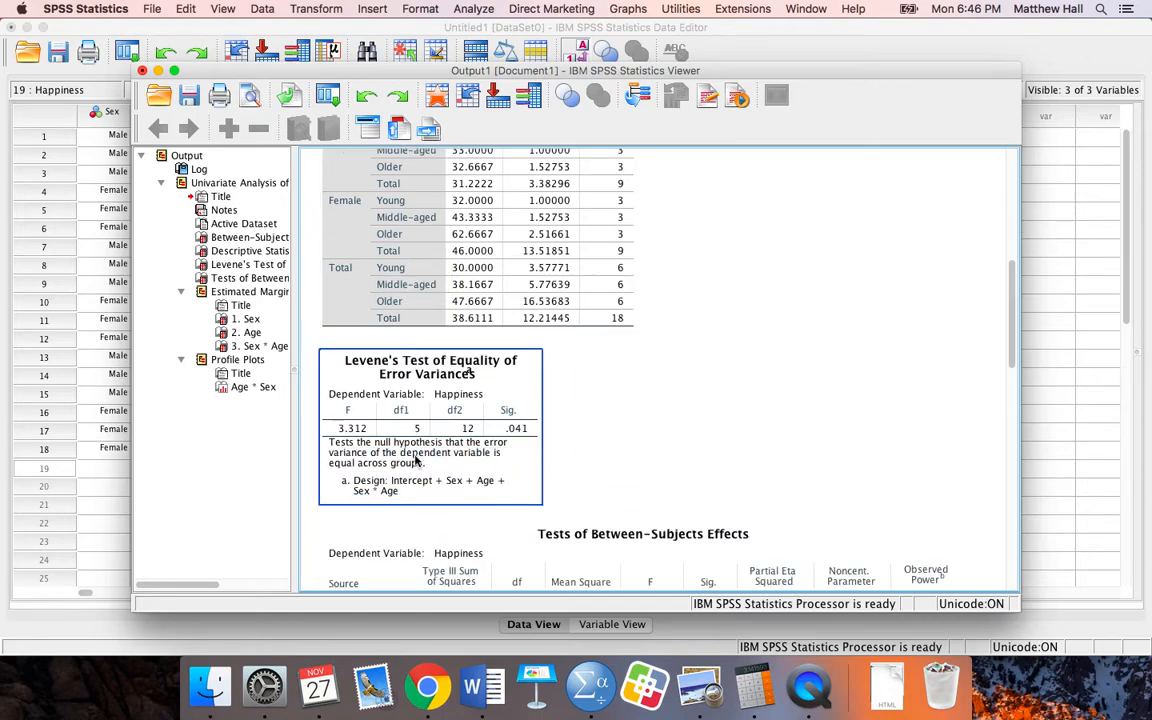
scroll(417, 460, "down", 3)
left_click(400, 218)
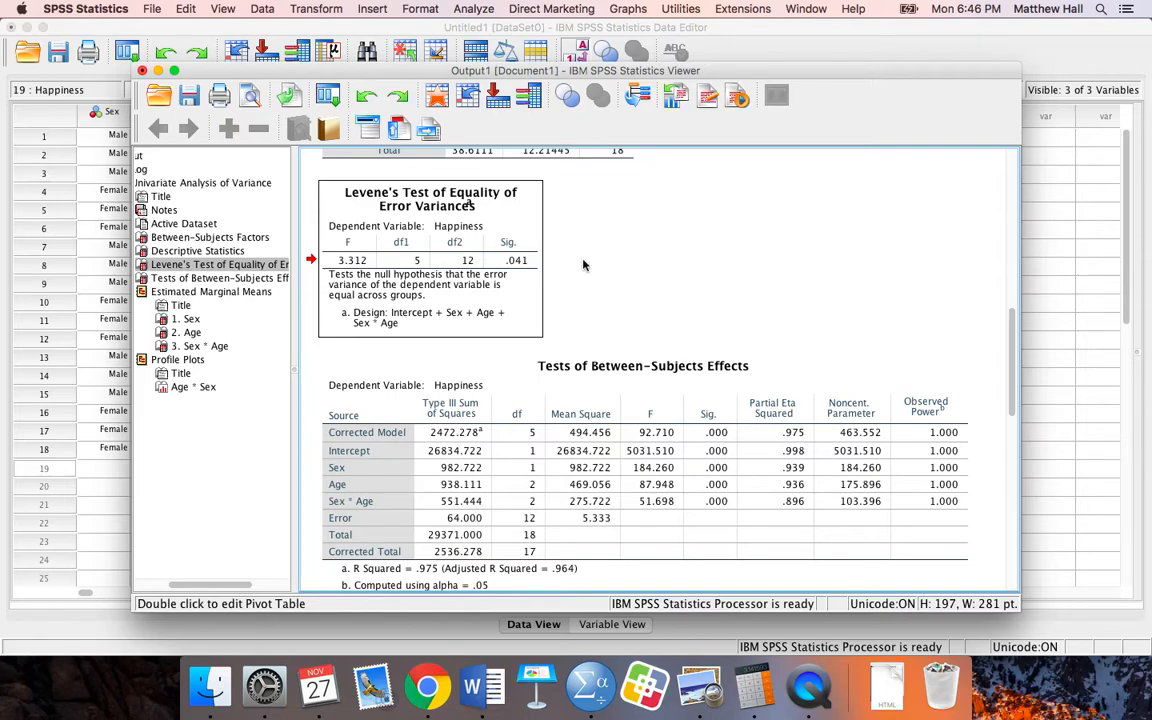
Examine the significance of Levene's test and the Sex, Age and Sex * Age rows of the Tests of Between-Subjects Effects table
left_click(508, 234)
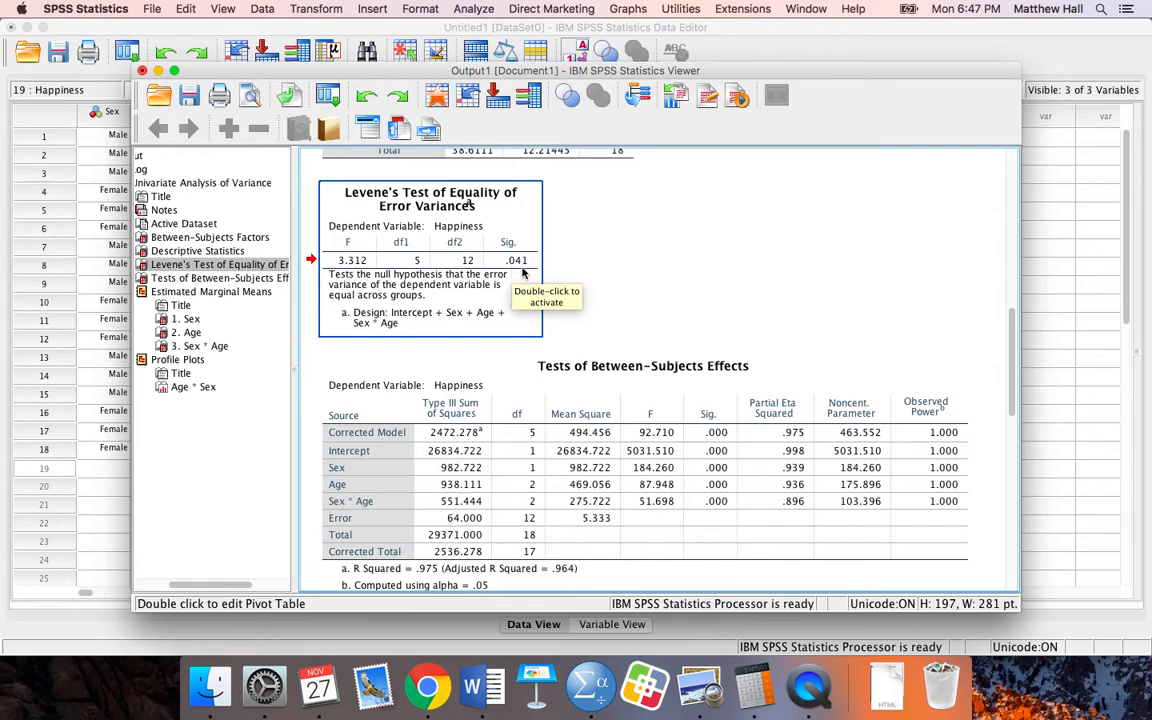
scroll(535, 270, "down", 5)
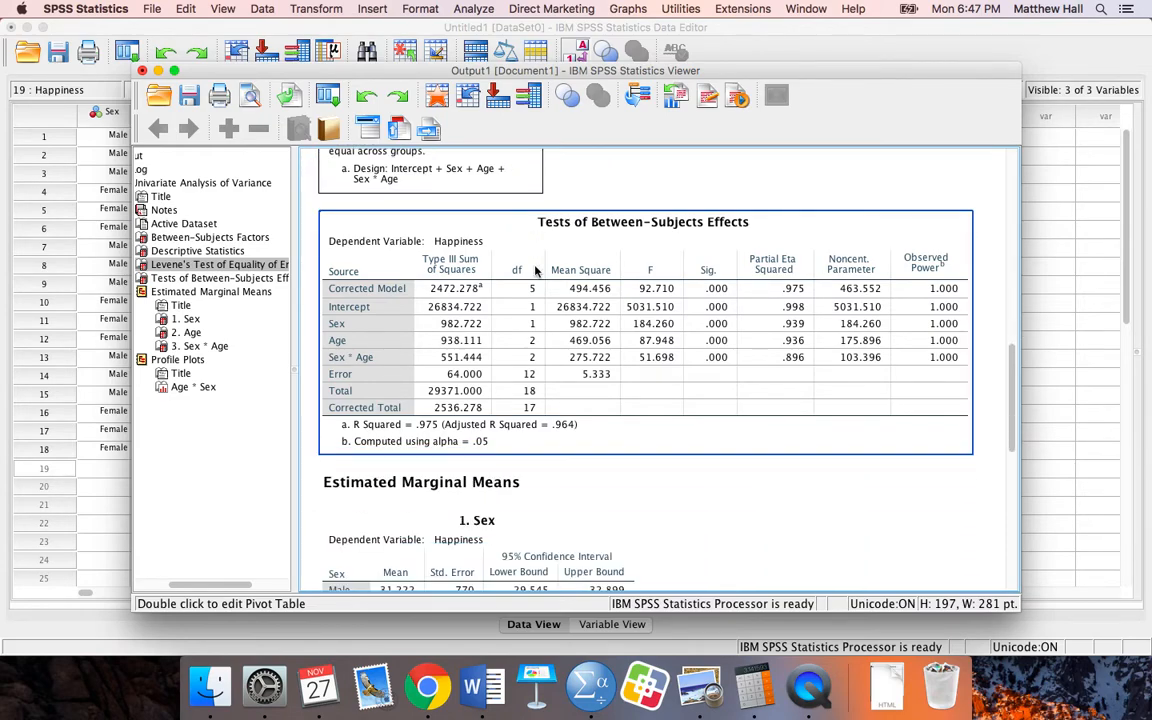
scroll(535, 270, "up", 5)
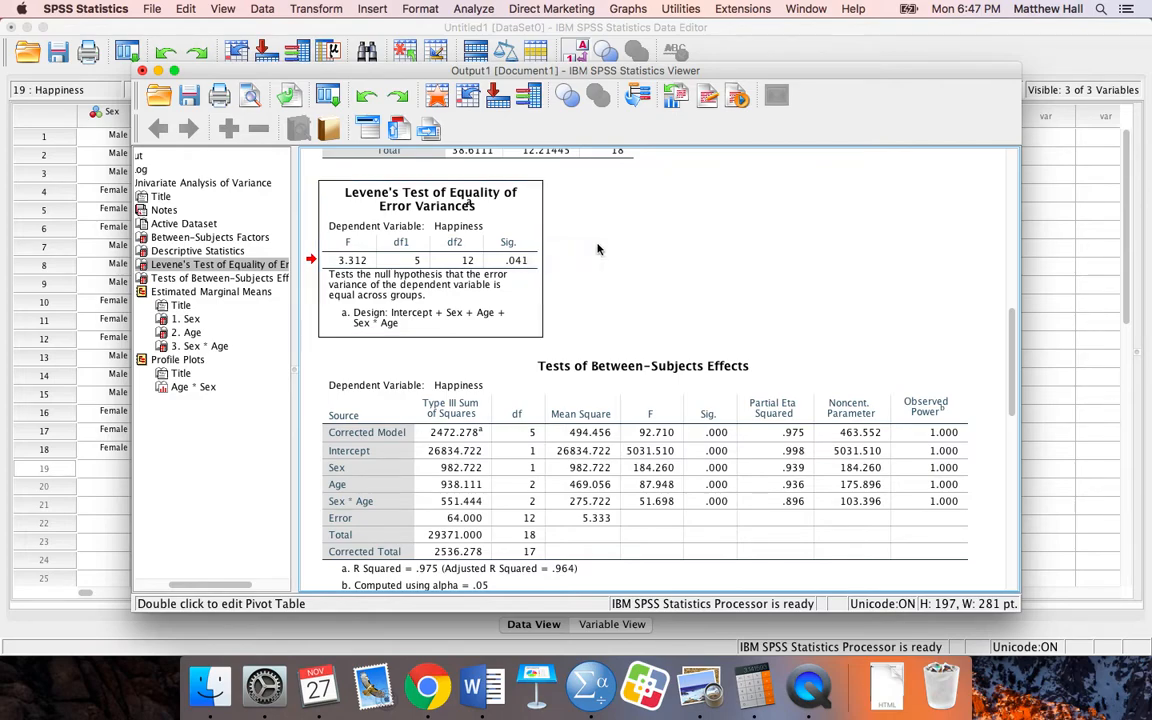
scroll(598, 249, "down", 4)
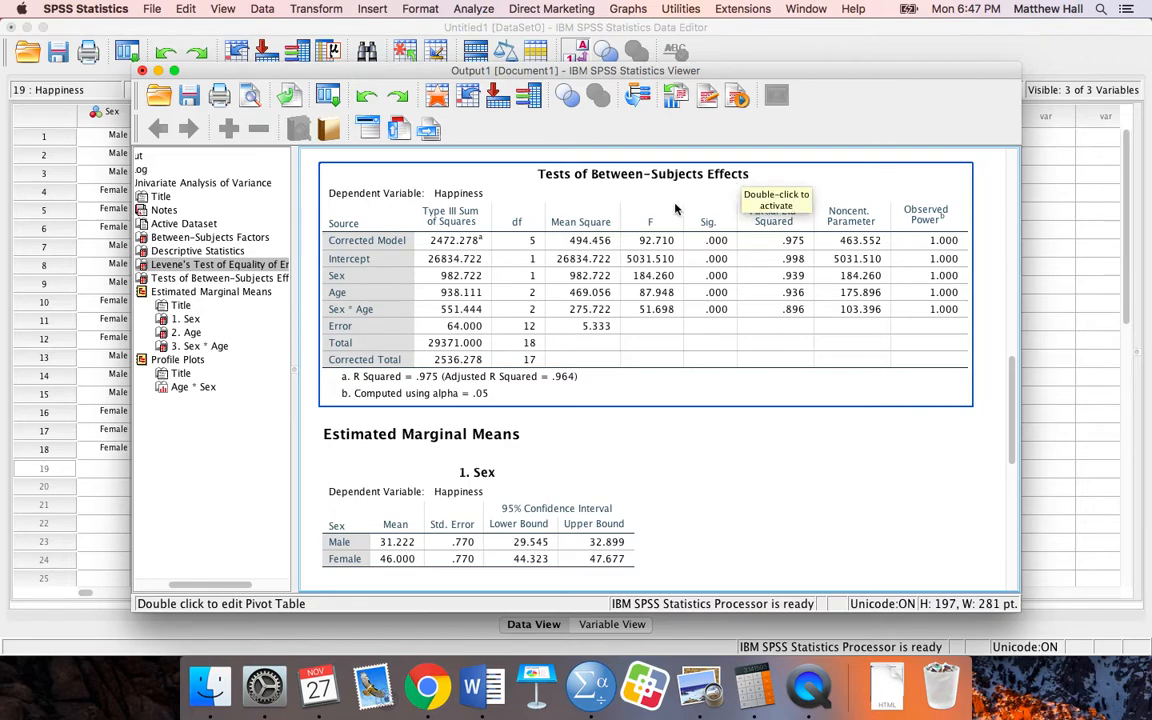
left_click(370, 280)
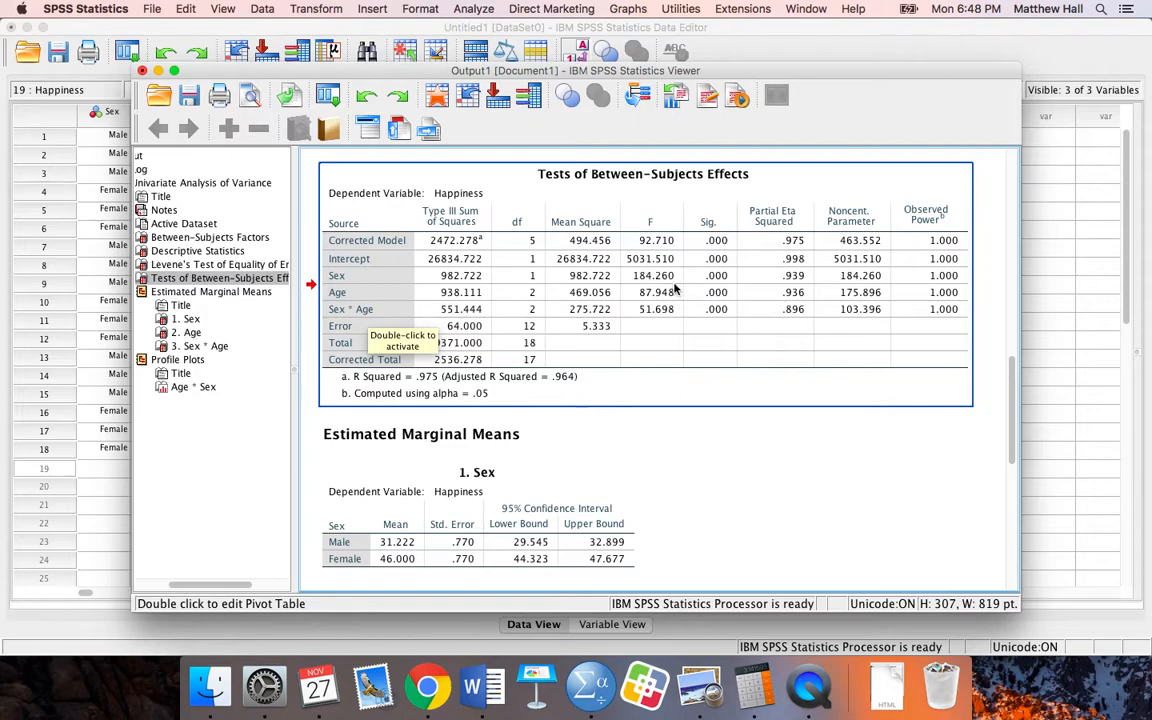
Examine the estimated marginal means of Happiness for Sex, Age and Sex * Age, and the profile plot of Age by Sex
scroll(669, 285, "down", 7)
scroll(669, 285, "down", 1)
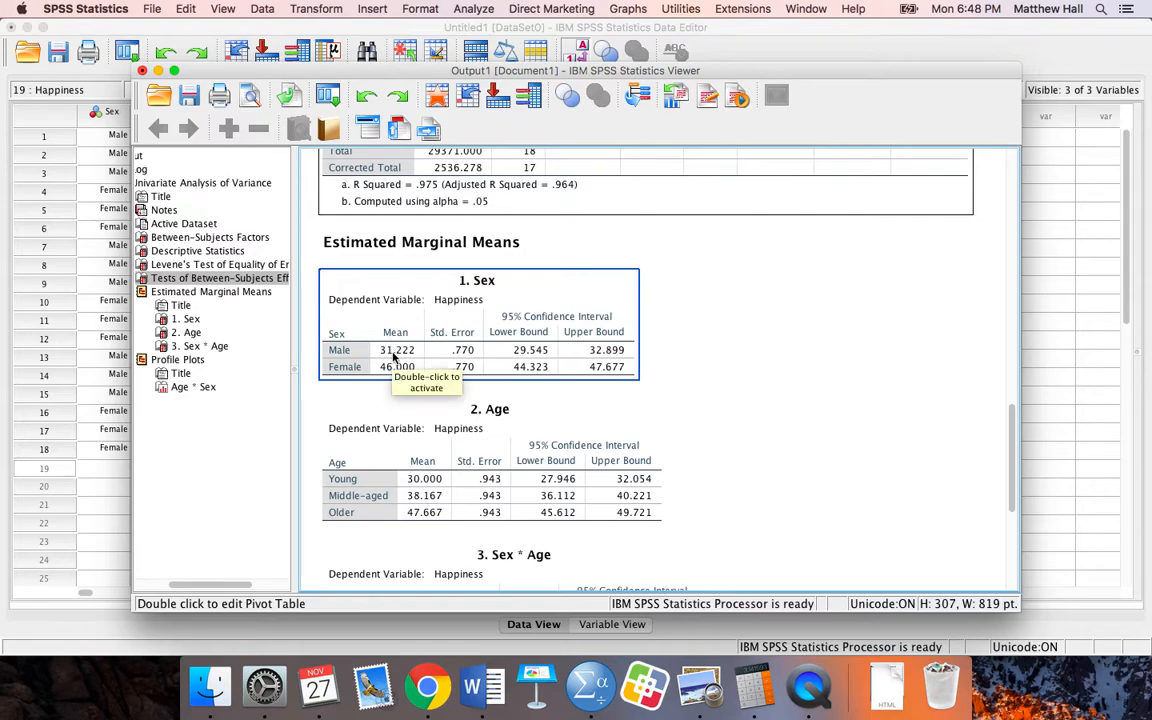
scroll(394, 356, "down", 3)
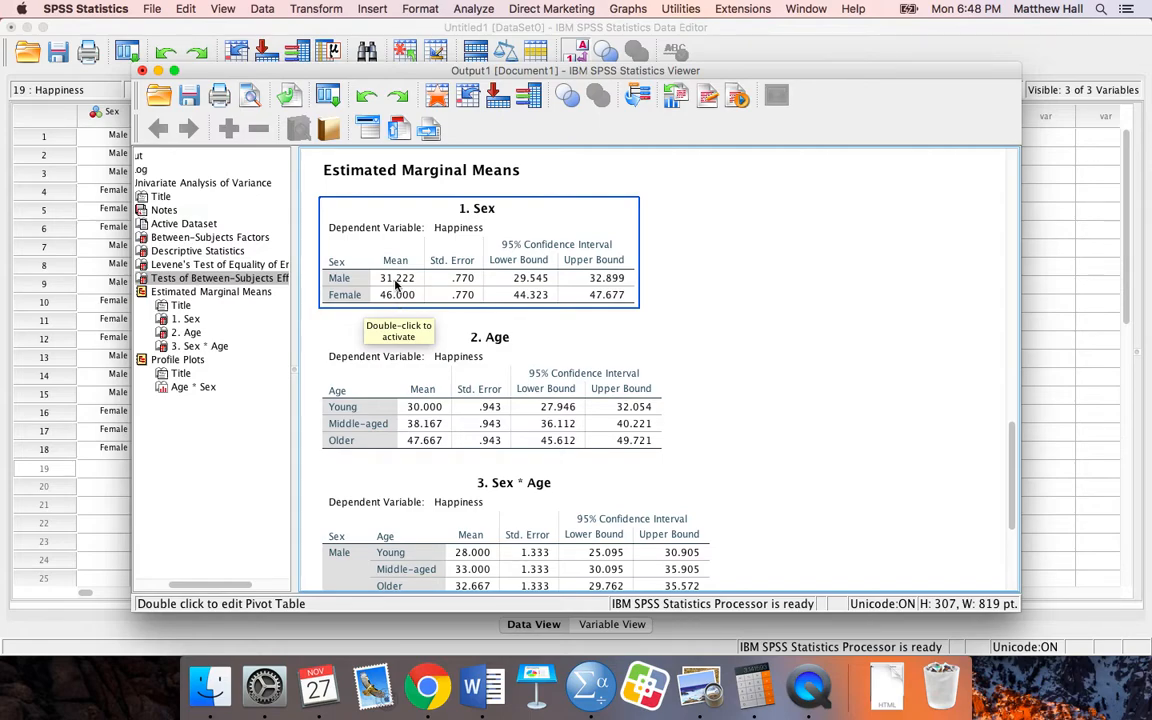
scroll(396, 285, "down", 2)
left_click(396, 288)
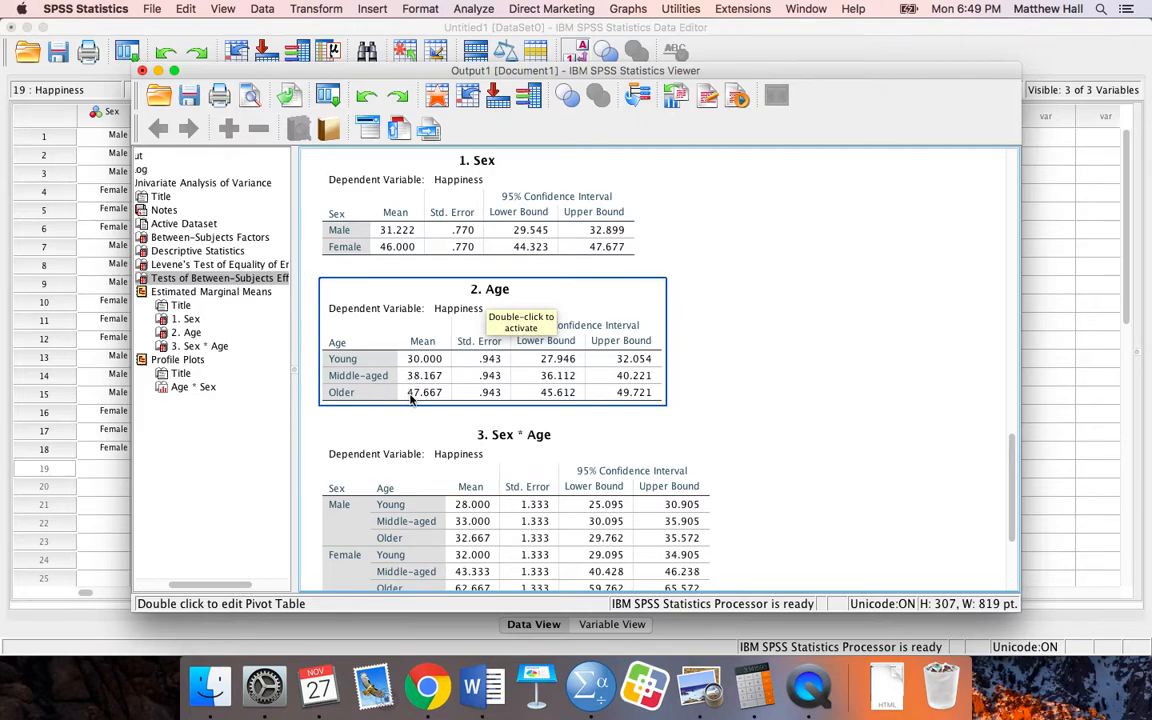
scroll(410, 398, "down", 2)
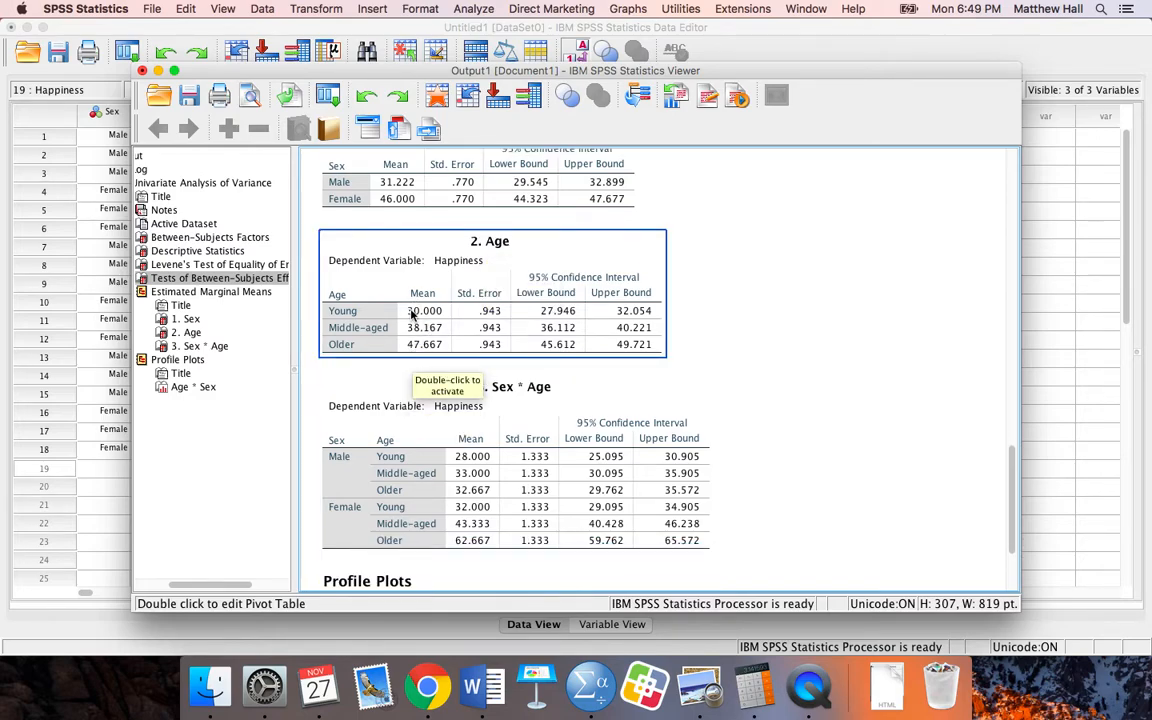
scroll(411, 314, "down", 5)
left_click(395, 325)
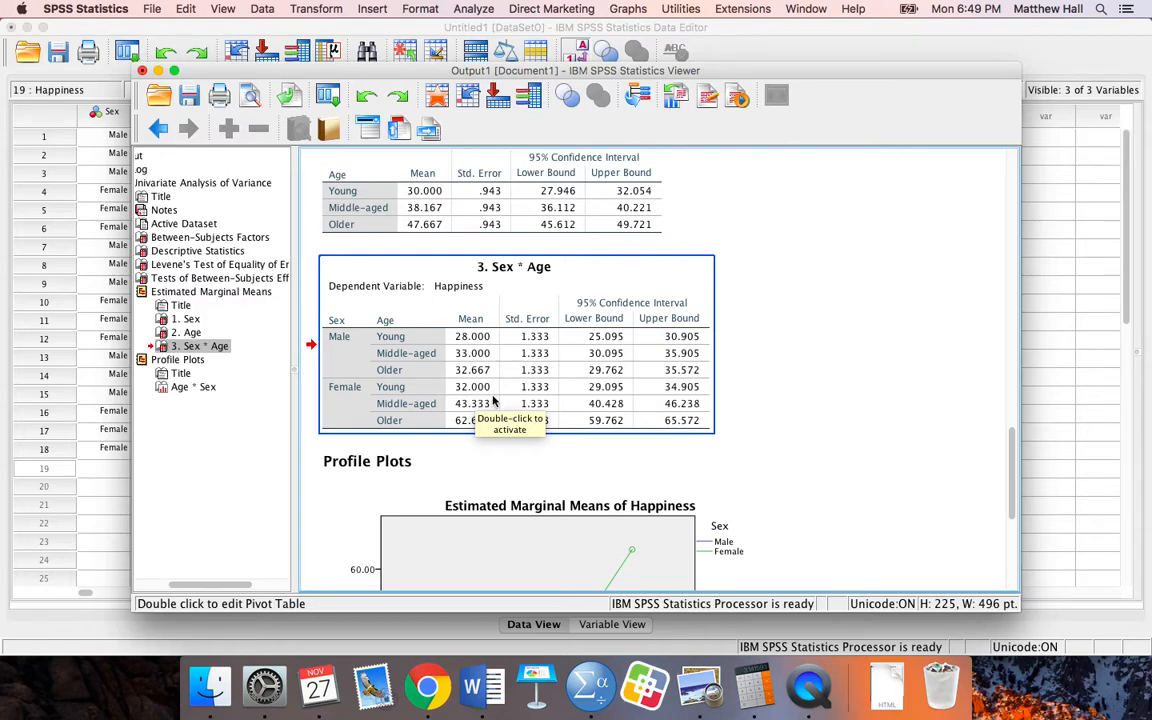
scroll(492, 400, "down", 5)
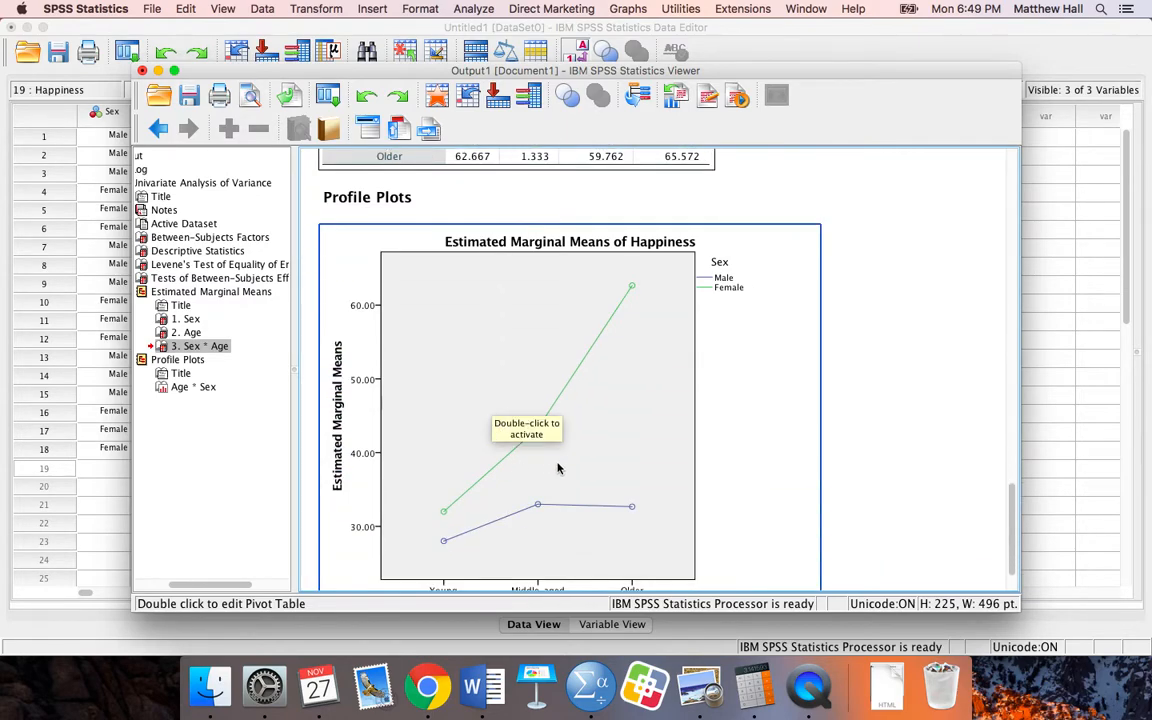